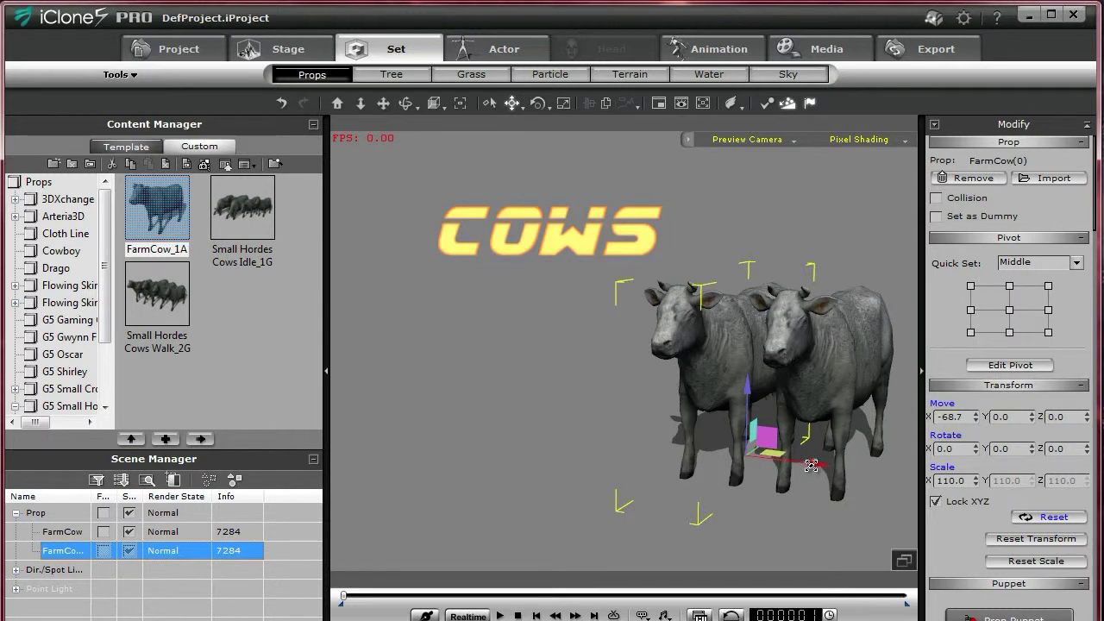
Duplicate the cow along the X axis to complete a row of five and set the original cow's scale to 120
{"action": "left_click_drag", "start_coordinate": [777, 463], "coordinate": [517, 427], "text": "ctrl"}
{"action": "left_click", "coordinate": [802, 407]}
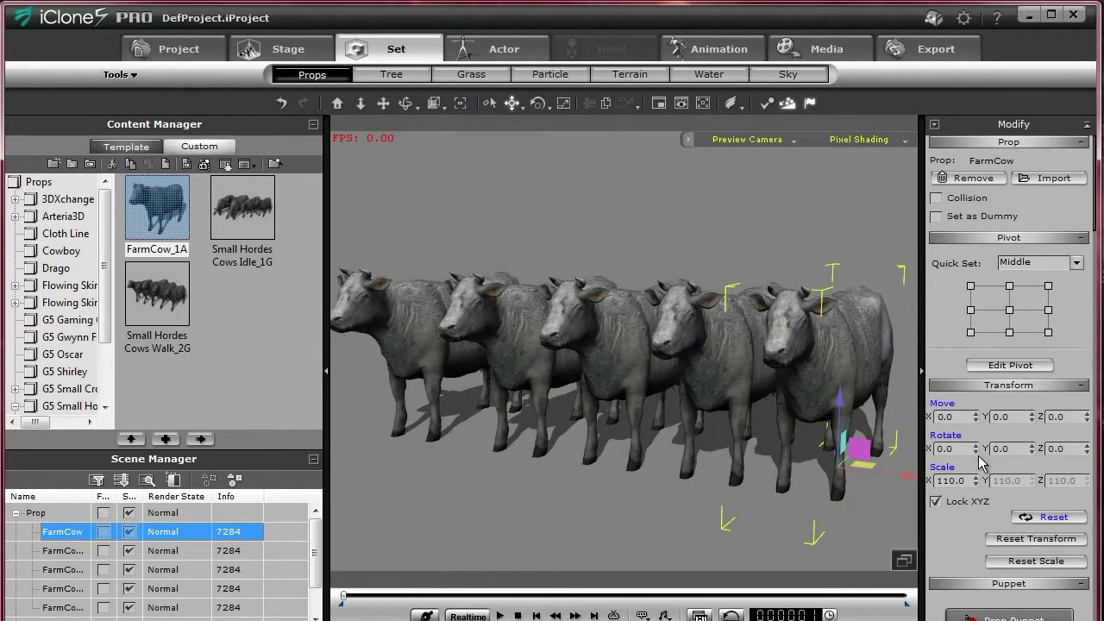
{"action": "type", "text": "120"}
{"action": "key", "text": "Return"}
Set the middle cow's scale to 105 and the scale of the last duplicated cow to 115
{"action": "left_click", "coordinate": [626, 373]}
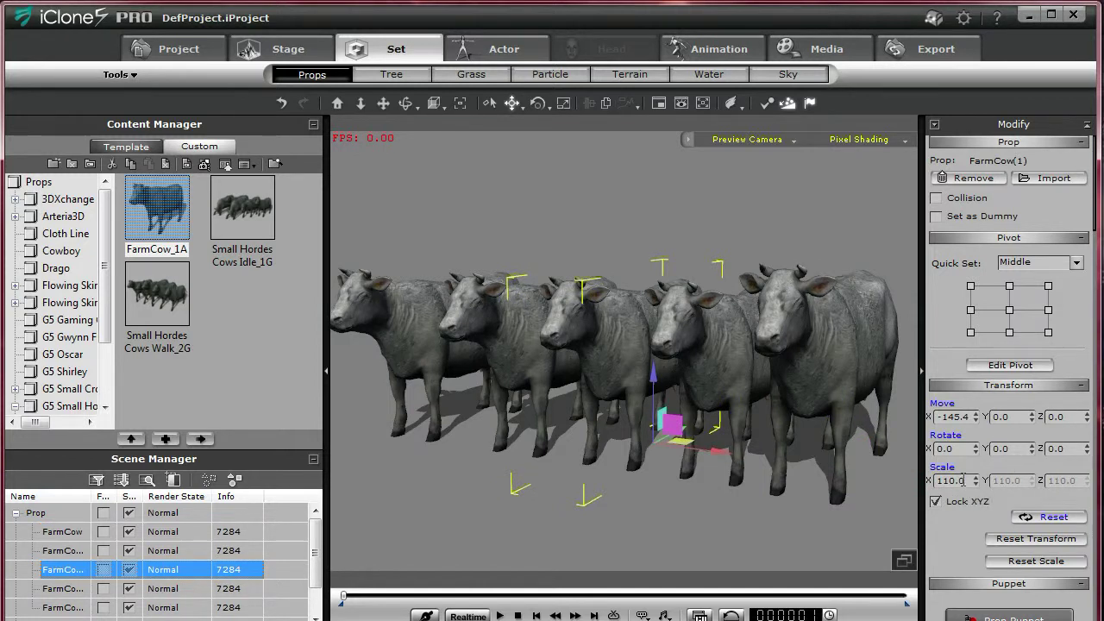
{"action": "type", "text": "105"}
{"action": "key", "text": "Return"}
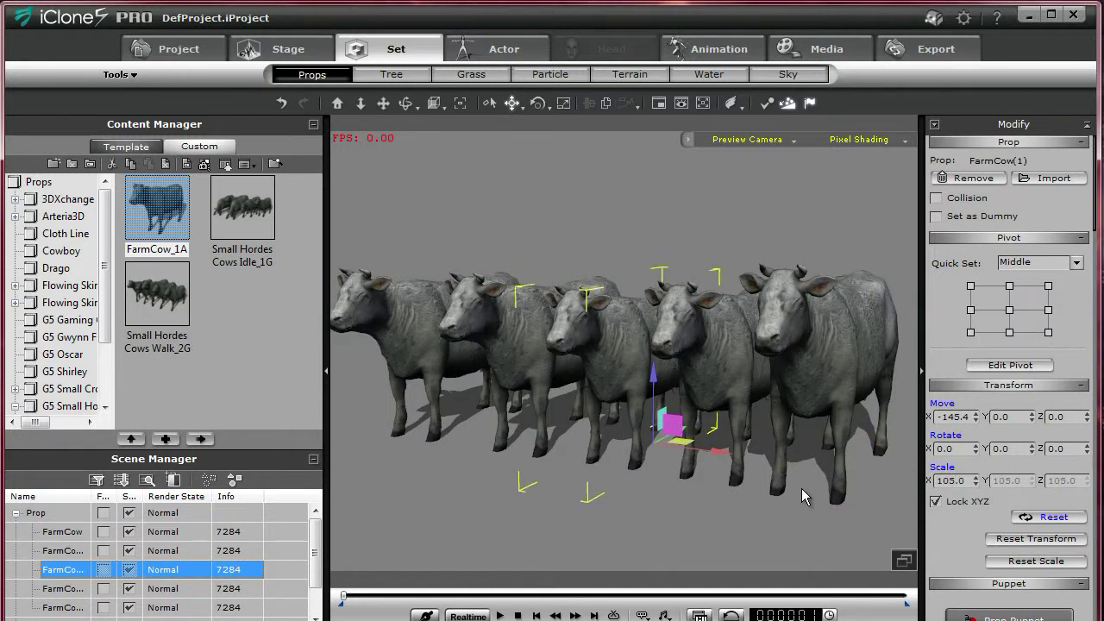
{"action": "left_click", "coordinate": [420, 359]}
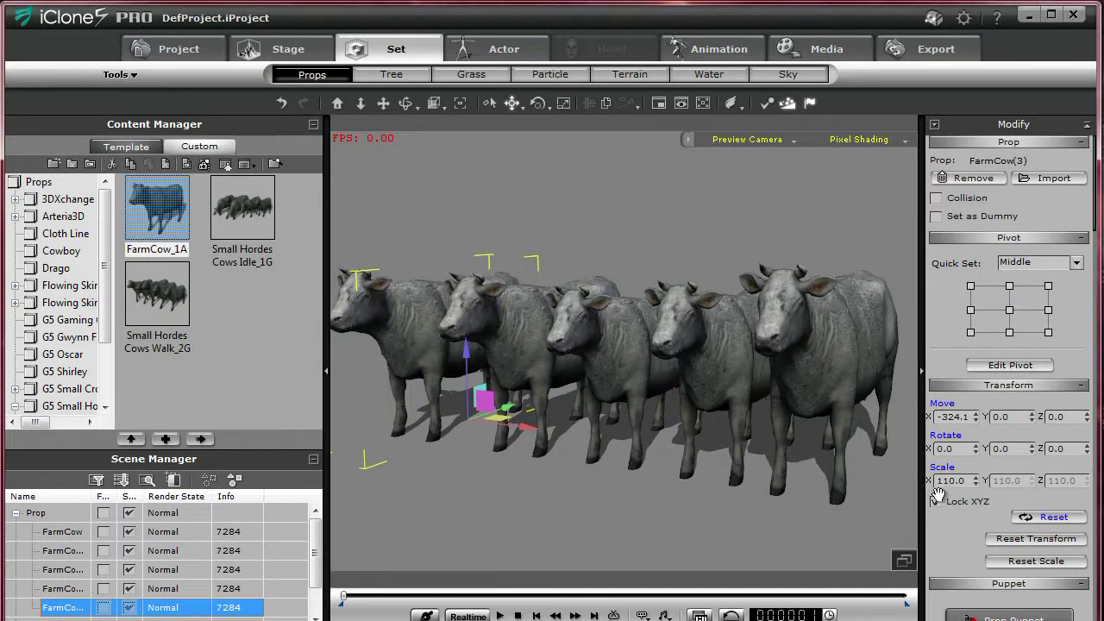
{"action": "type", "text": "115"}
{"action": "key", "text": "Return"}
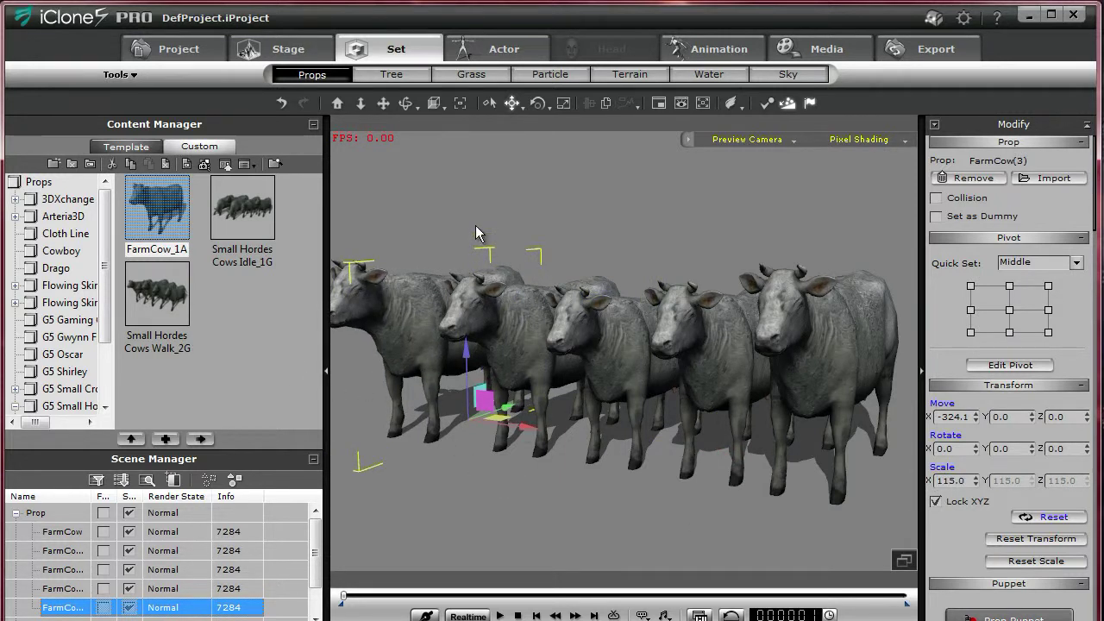
Apply the IdleA performance to the original cow at the near end of the row
{"action": "left_click", "coordinate": [360, 102]}
{"action": "left_click_drag", "start_coordinate": [534, 282], "coordinate": [538, 319]}
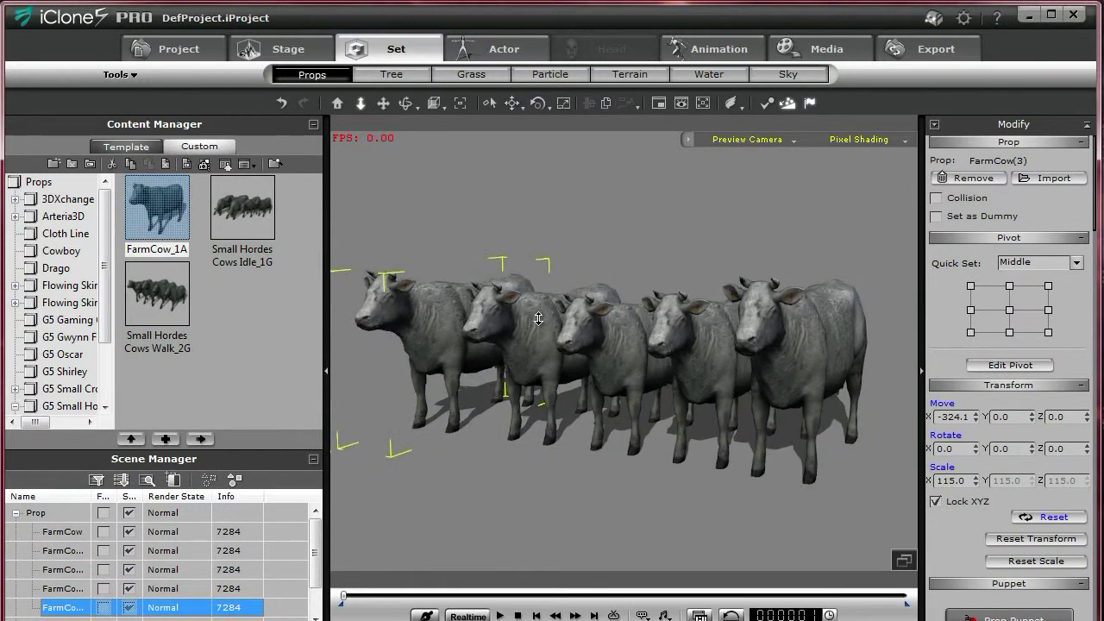
{"action": "left_click", "coordinate": [784, 380]}
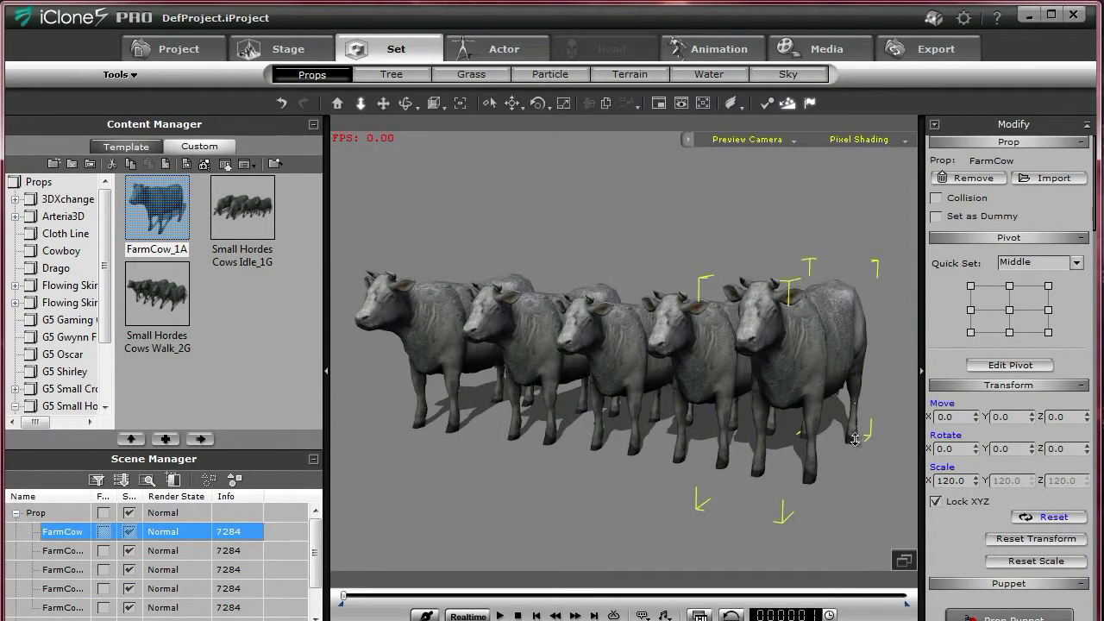
{"action": "right_click", "coordinate": [799, 387]}
{"action": "mouse_move", "coordinate": [707, 561]}
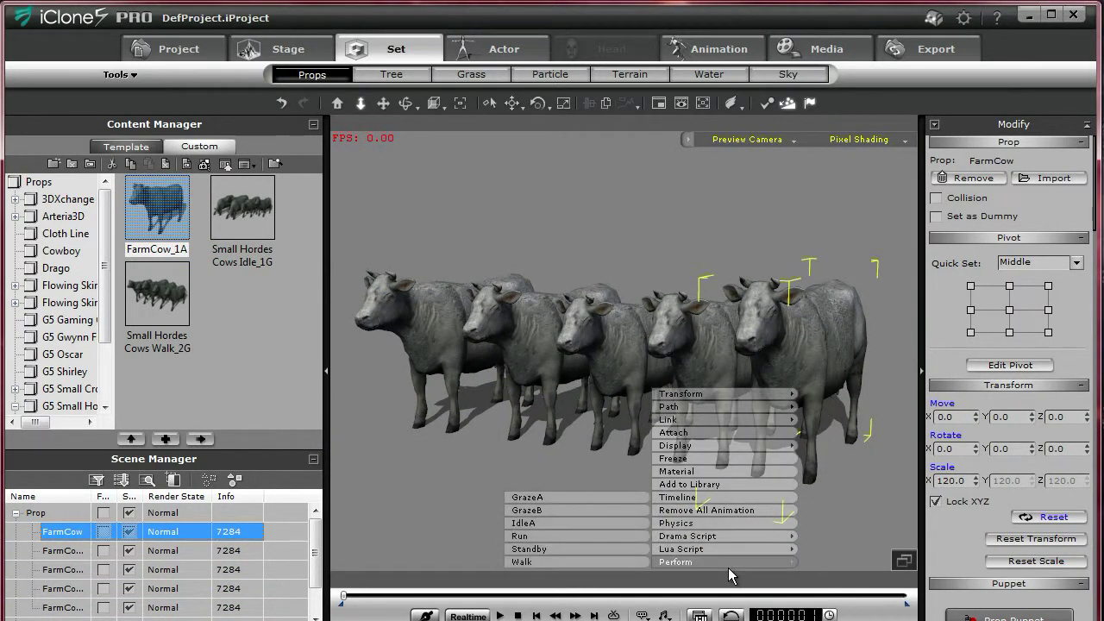
{"action": "left_click", "coordinate": [544, 524]}
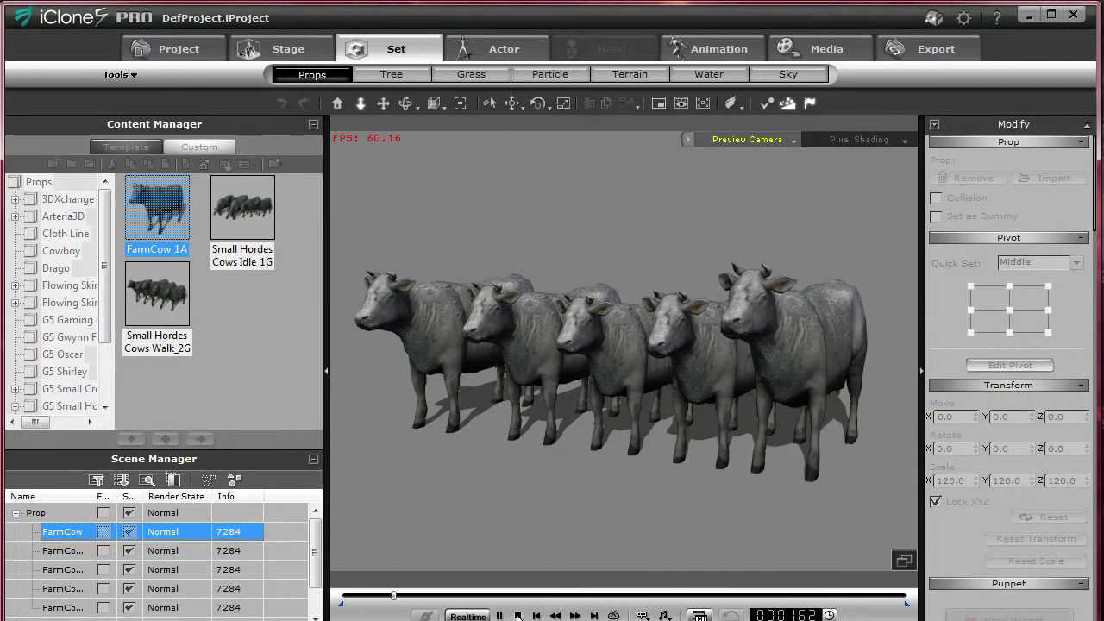
Apply the GrazeA performance to the second cow, beside the original one
{"action": "left_click", "coordinate": [677, 373]}
{"action": "right_click", "coordinate": [686, 373]}
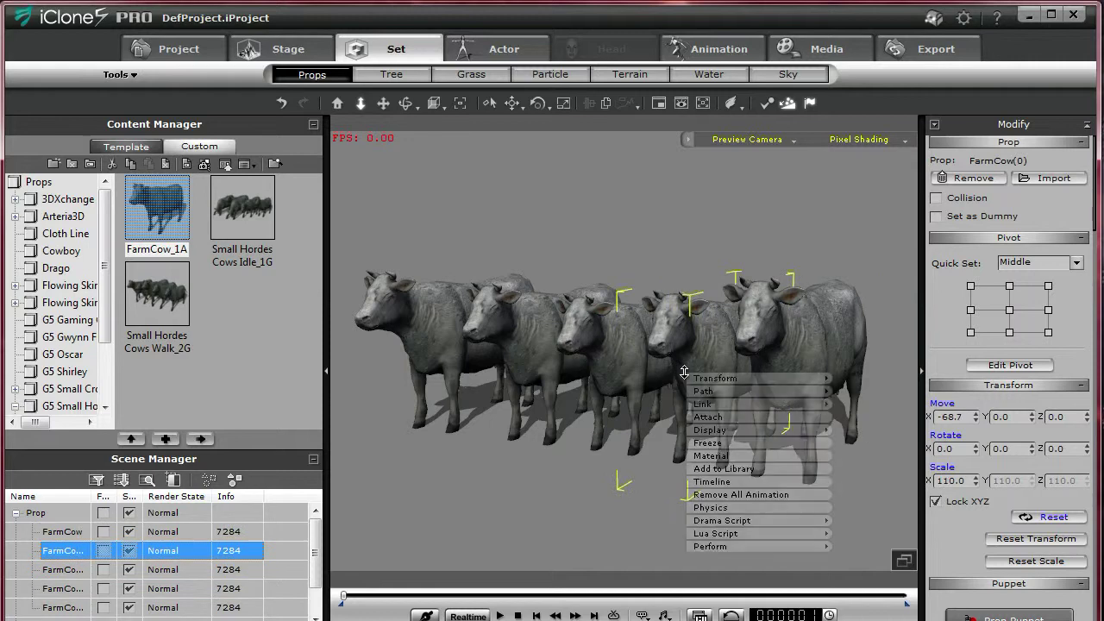
{"action": "mouse_move", "coordinate": [756, 552]}
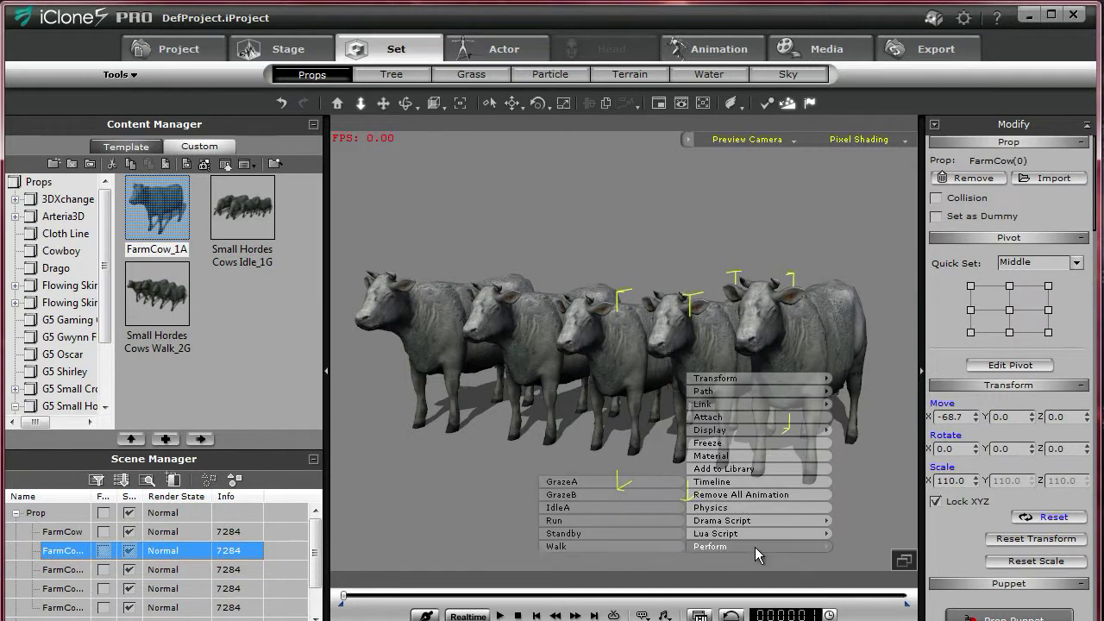
{"action": "left_click", "coordinate": [560, 482]}
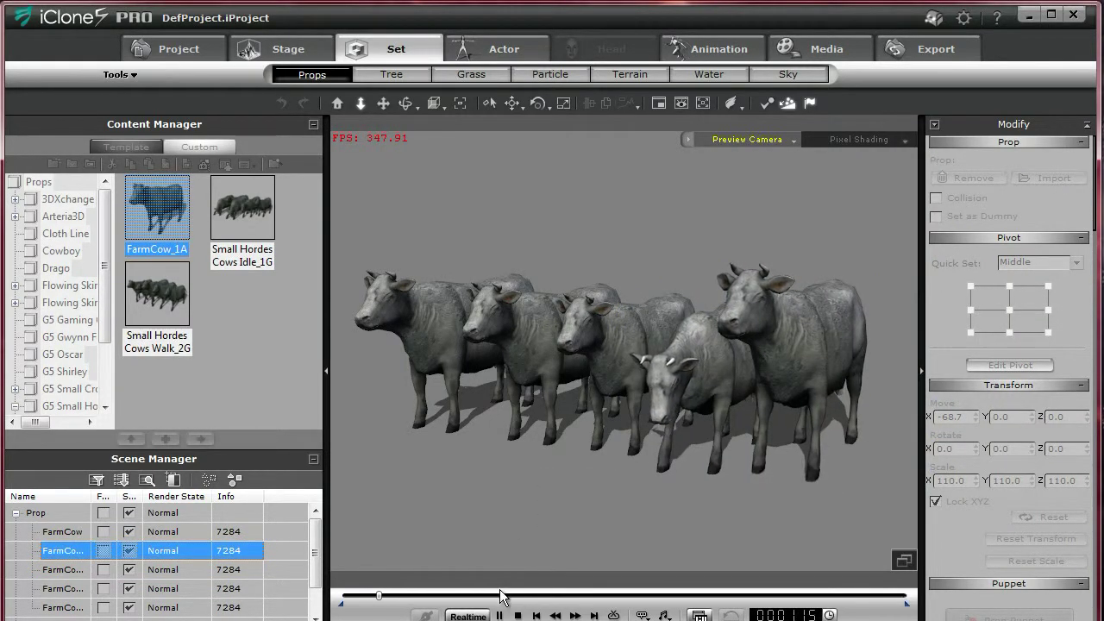
Apply the GrazeA performance to the middle cow of the row and stop the playback
{"action": "left_click", "coordinate": [610, 359]}
{"action": "right_click", "coordinate": [611, 362]}
{"action": "mouse_move", "coordinate": [657, 543]}
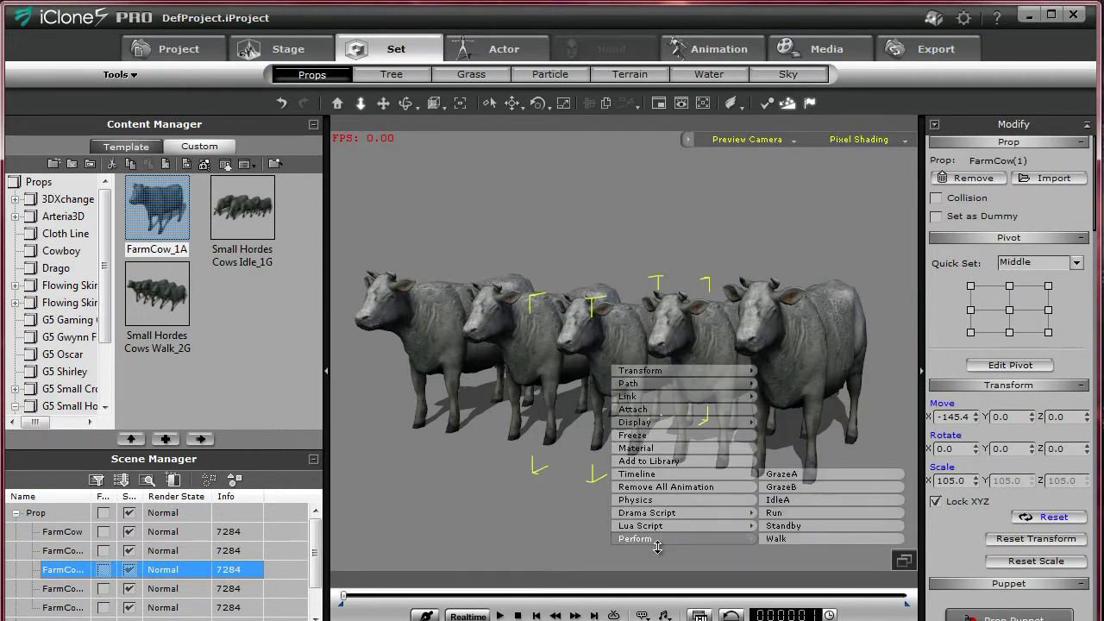
{"action": "left_click", "coordinate": [781, 474]}
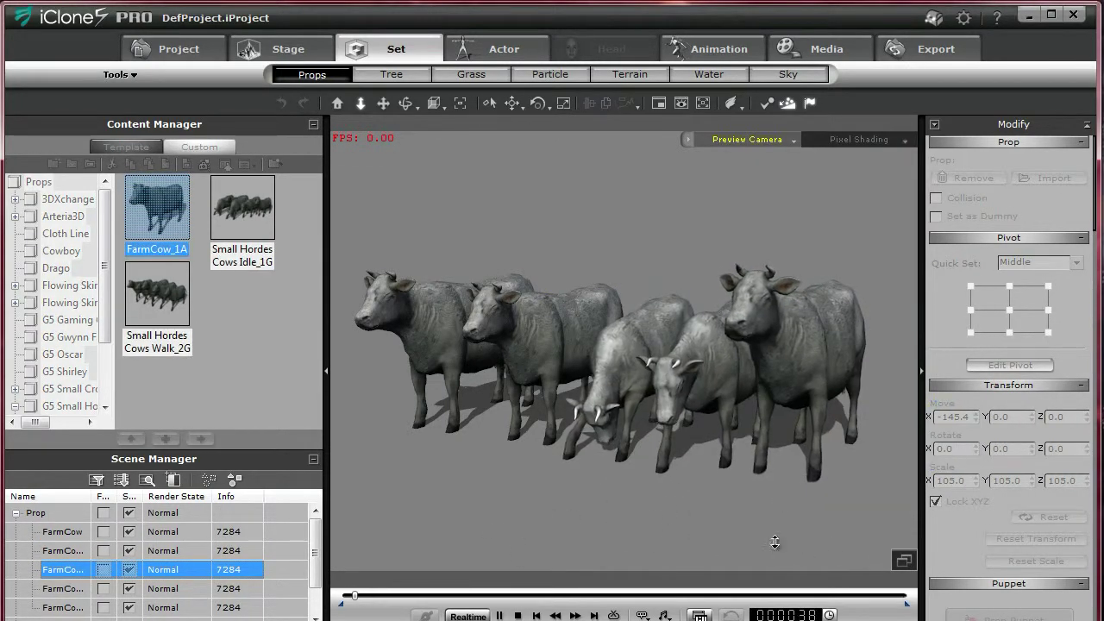
{"action": "left_click", "coordinate": [518, 615]}
Apply the IdleA performance to the fourth cow of the row and stop the playback
{"action": "left_click", "coordinate": [534, 360]}
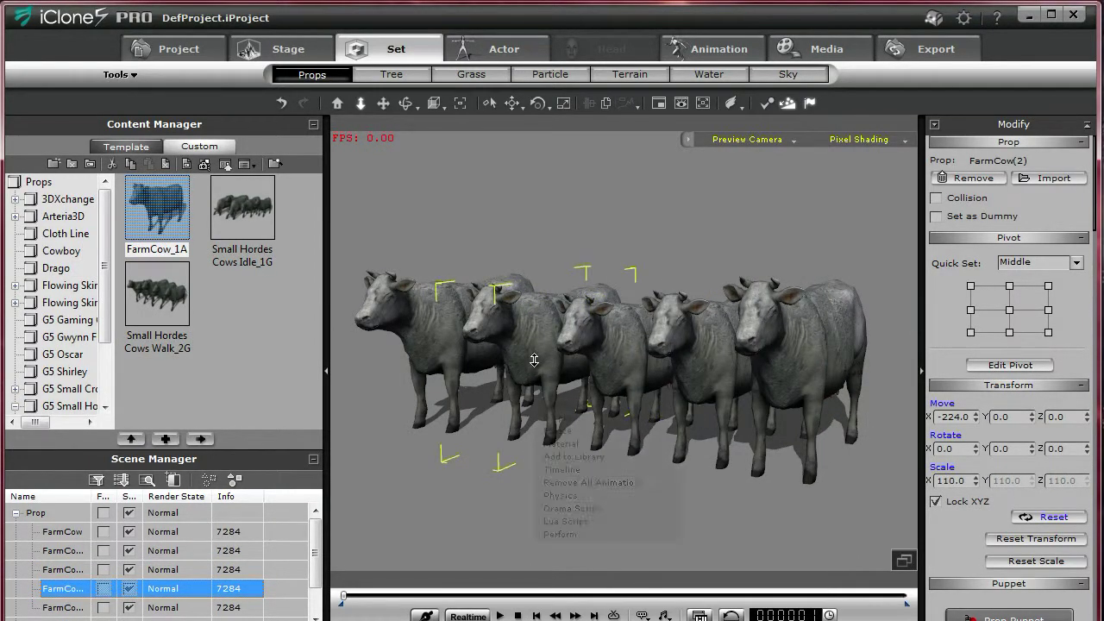
{"action": "right_click", "coordinate": [536, 361]}
{"action": "mouse_move", "coordinate": [619, 533]}
{"action": "left_click", "coordinate": [703, 496]}
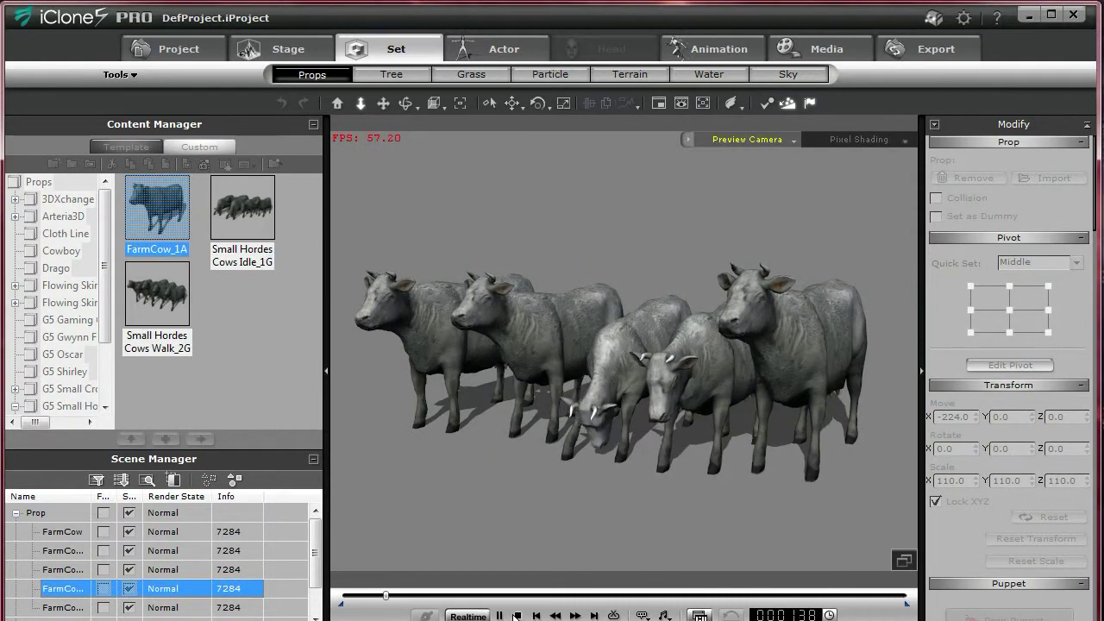
{"action": "left_click", "coordinate": [518, 615]}
Apply a grazing performance to the last cow at the far end of the row
{"action": "left_click", "coordinate": [419, 361]}
{"action": "right_click", "coordinate": [419, 361]}
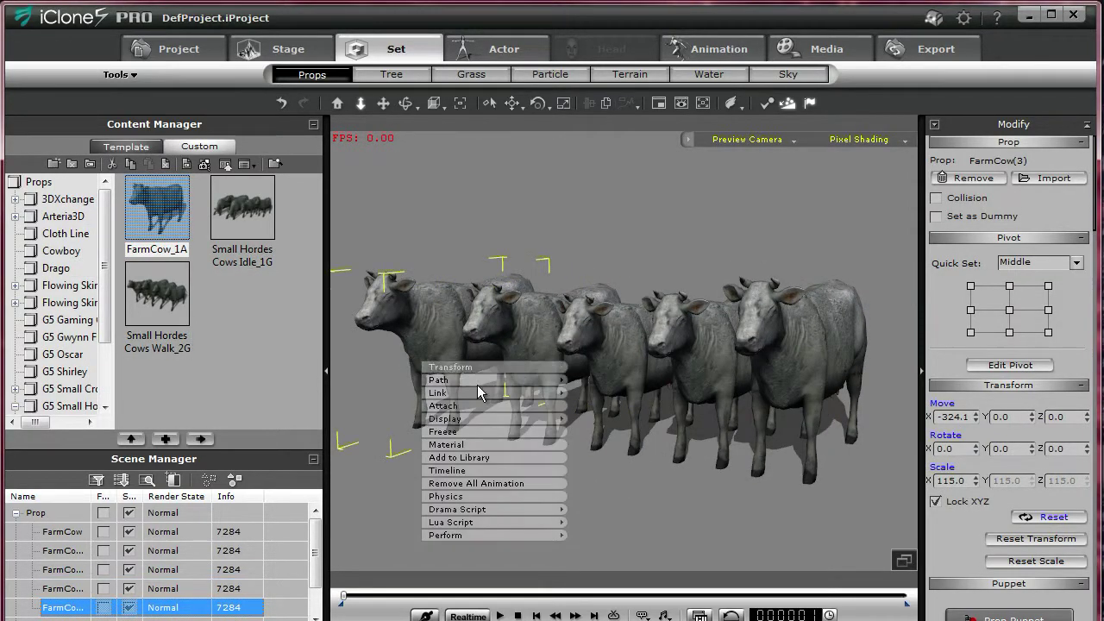
{"action": "mouse_move", "coordinate": [526, 534]}
{"action": "left_click", "coordinate": [604, 472]}
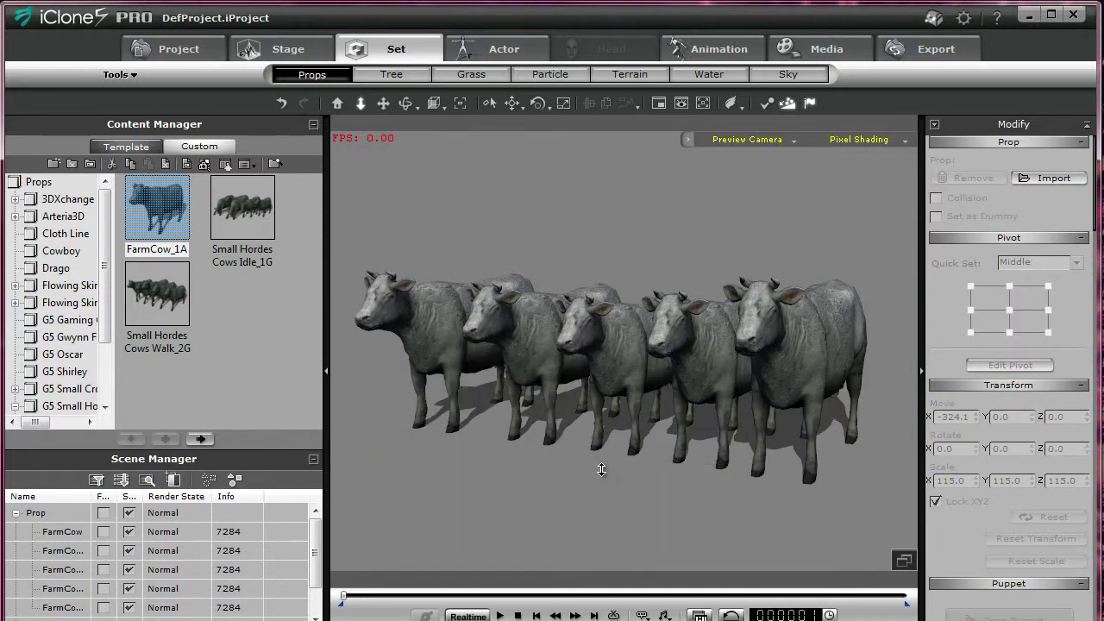
{"action": "right_click", "coordinate": [429, 340]}
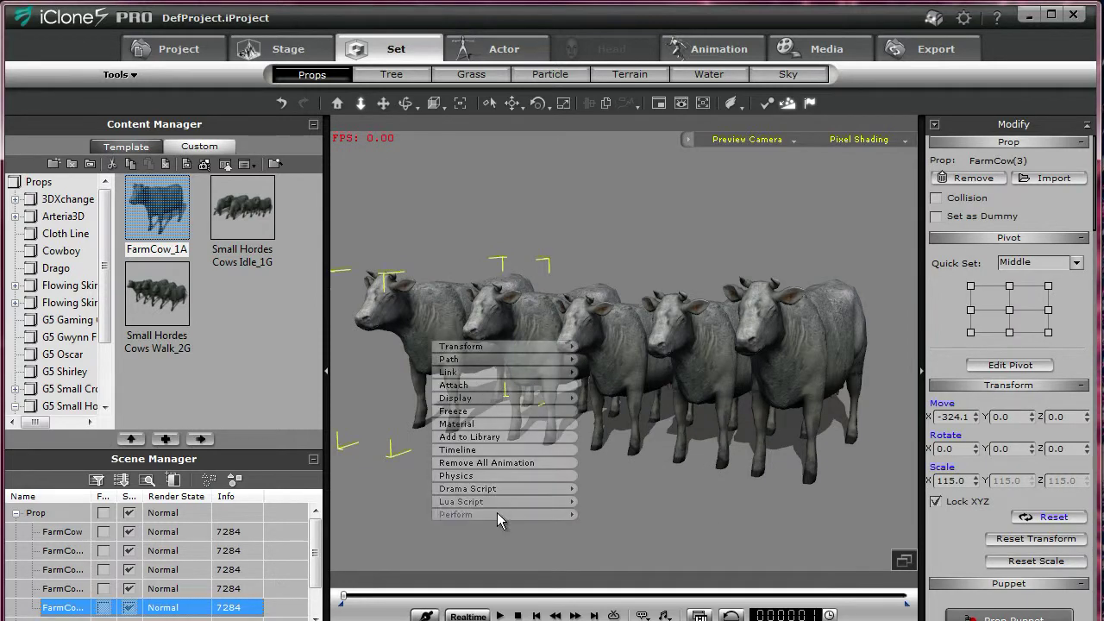
{"action": "mouse_move", "coordinate": [496, 512]}
{"action": "left_click", "coordinate": [615, 463]}
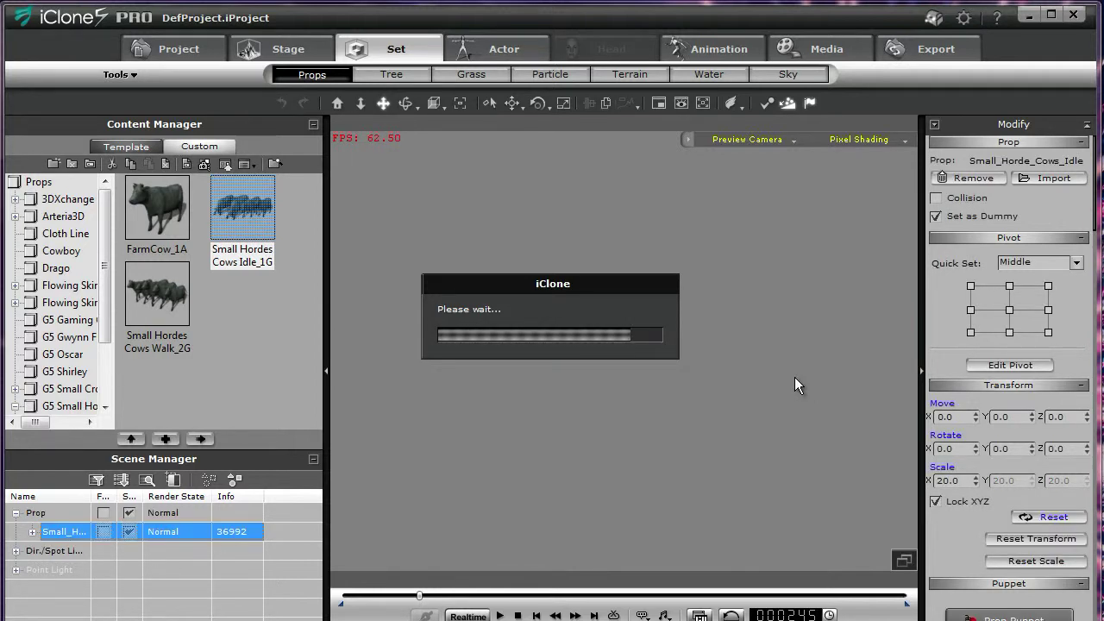
Duplicate the Small Hordes Cows Idle group beside and behind itself to form a herd of four hordes
{"action": "left_click_drag", "start_coordinate": [742, 436], "coordinate": [726, 435]}
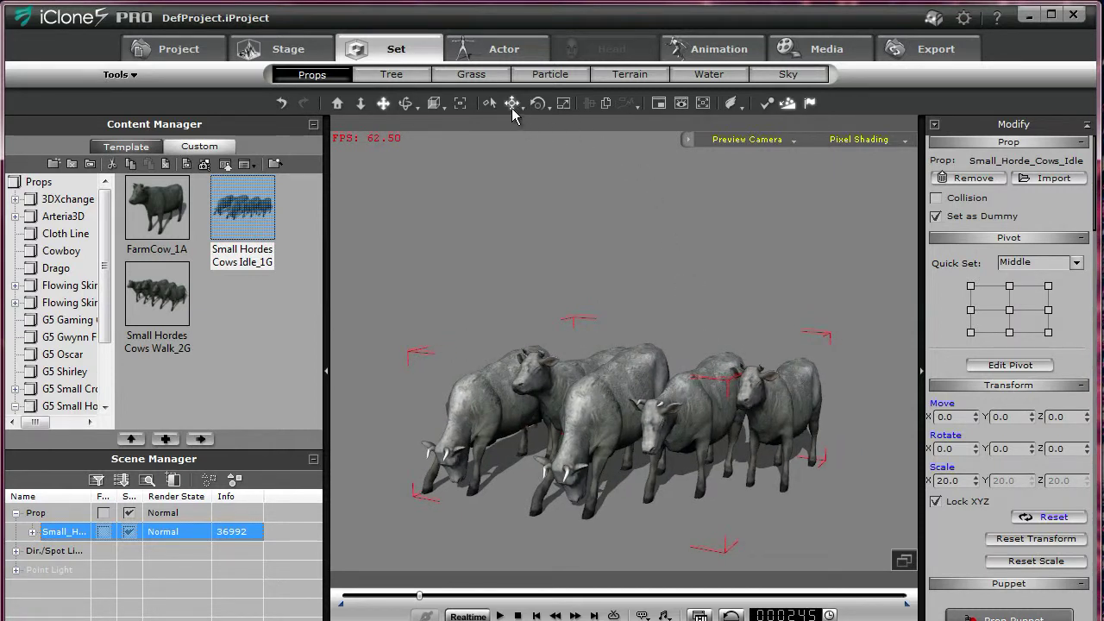
{"action": "left_click", "coordinate": [512, 110]}
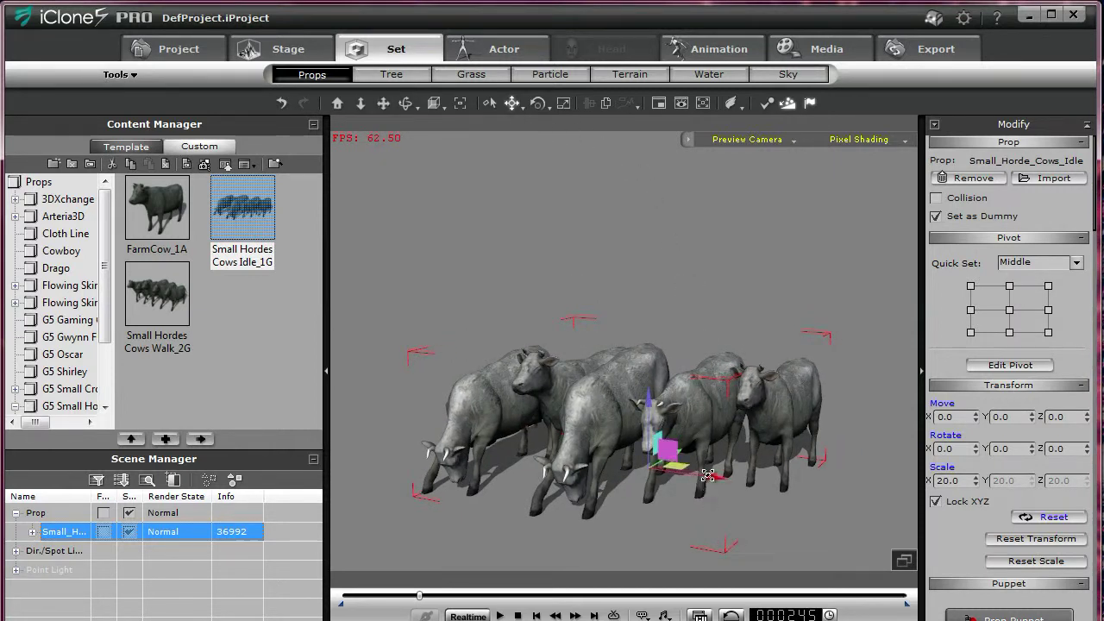
{"action": "left_click_drag", "start_coordinate": [655, 468], "coordinate": [873, 414], "text": "shift"}
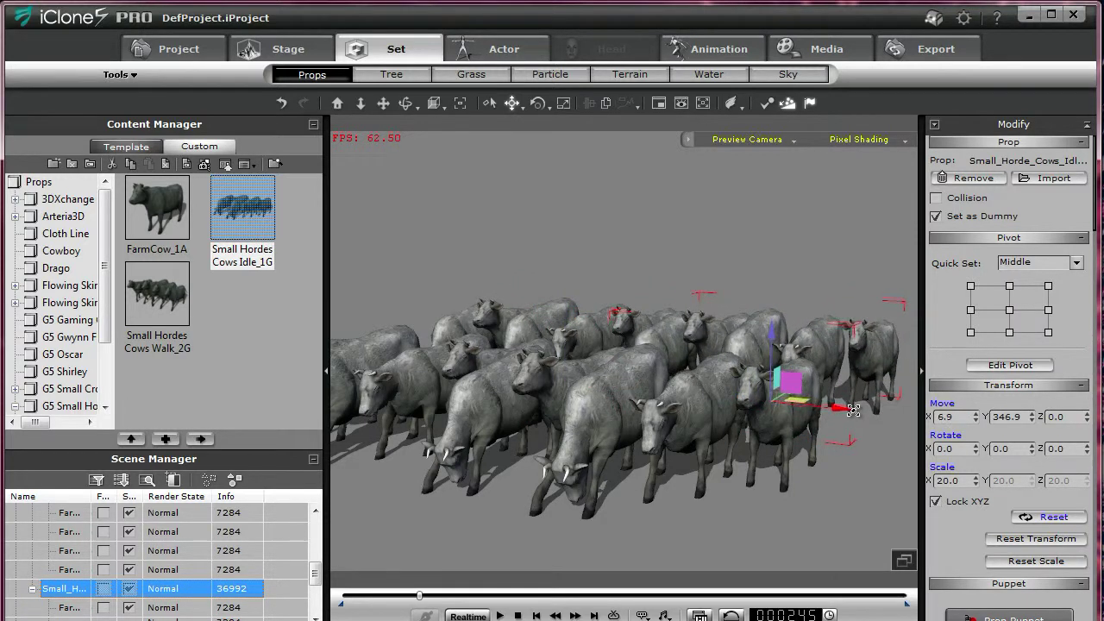
Duplicate the rear horde into a third row of two hordes, placing the last at about X -306, Y 666
{"action": "left_click", "coordinate": [404, 103]}
{"action": "left_click_drag", "start_coordinate": [552, 362], "coordinate": [626, 461]}
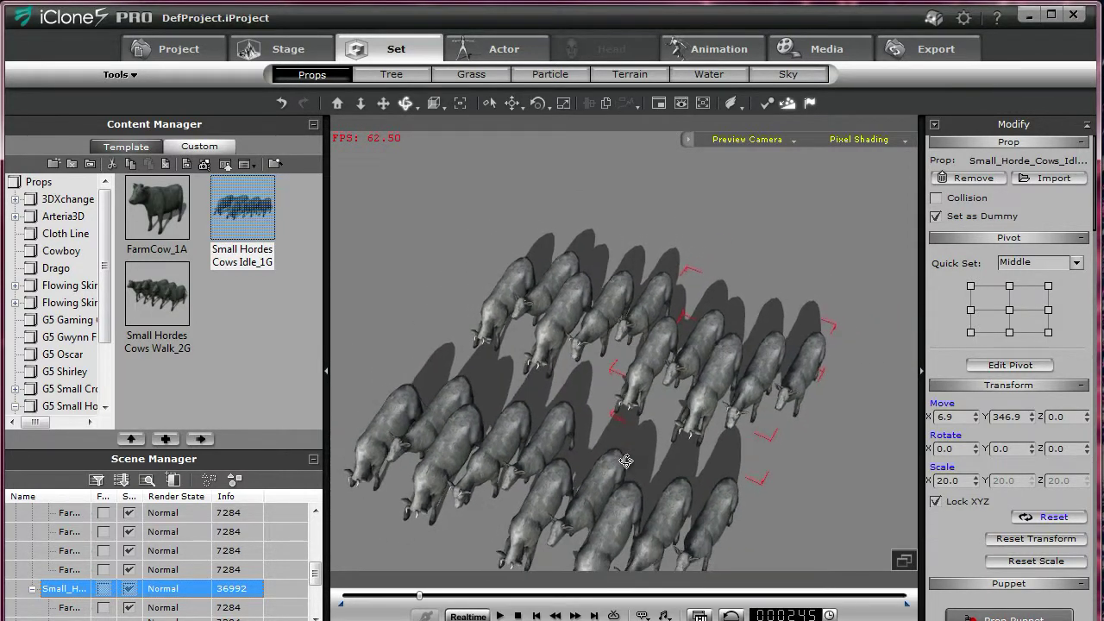
{"action": "left_click", "coordinate": [512, 104]}
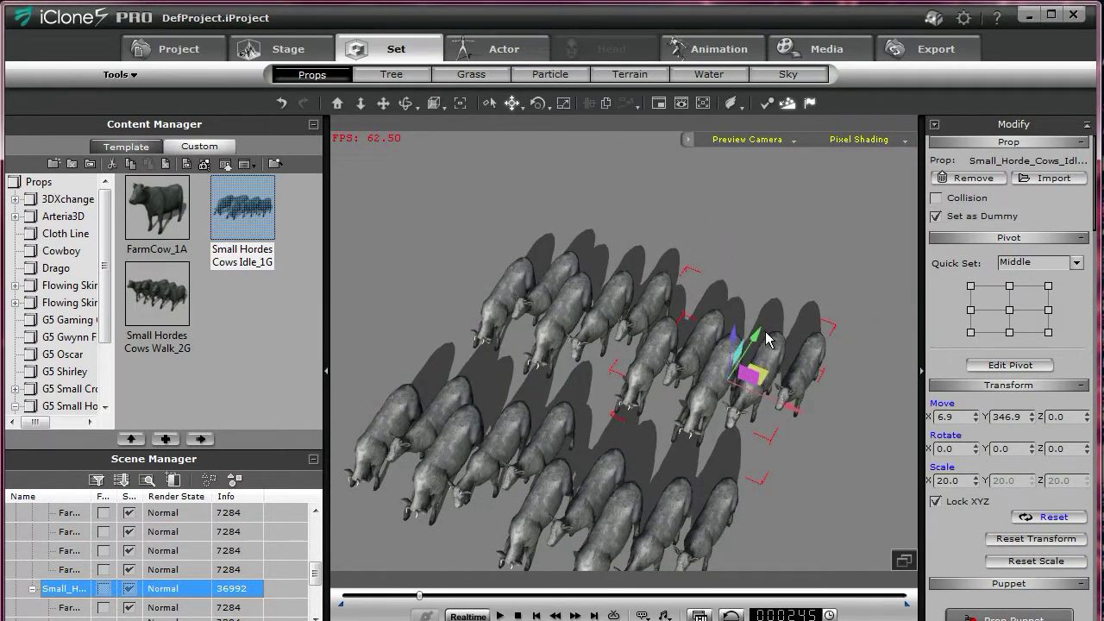
{"action": "left_click_drag", "start_coordinate": [757, 332], "coordinate": [809, 240]}
{"action": "left_click_drag", "start_coordinate": [856, 296], "coordinate": [711, 244]}
{"action": "left_click", "coordinate": [789, 496]}
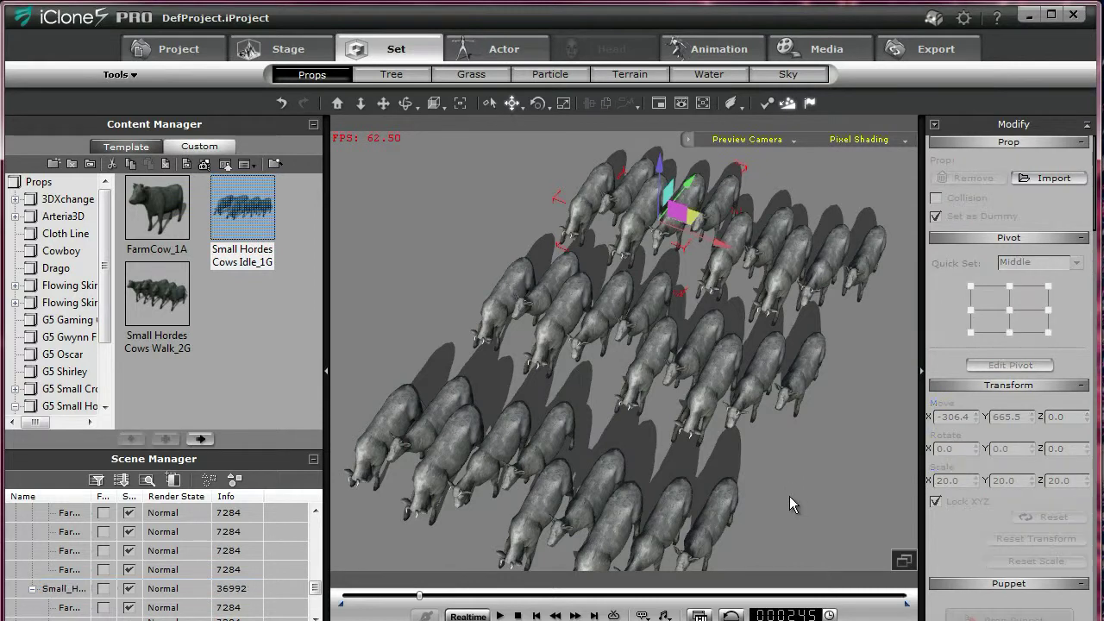
Inspect the whole herd from low and raised angles and play back its animation
{"action": "right_click_drag", "start_coordinate": [672, 473], "coordinate": [628, 401]}
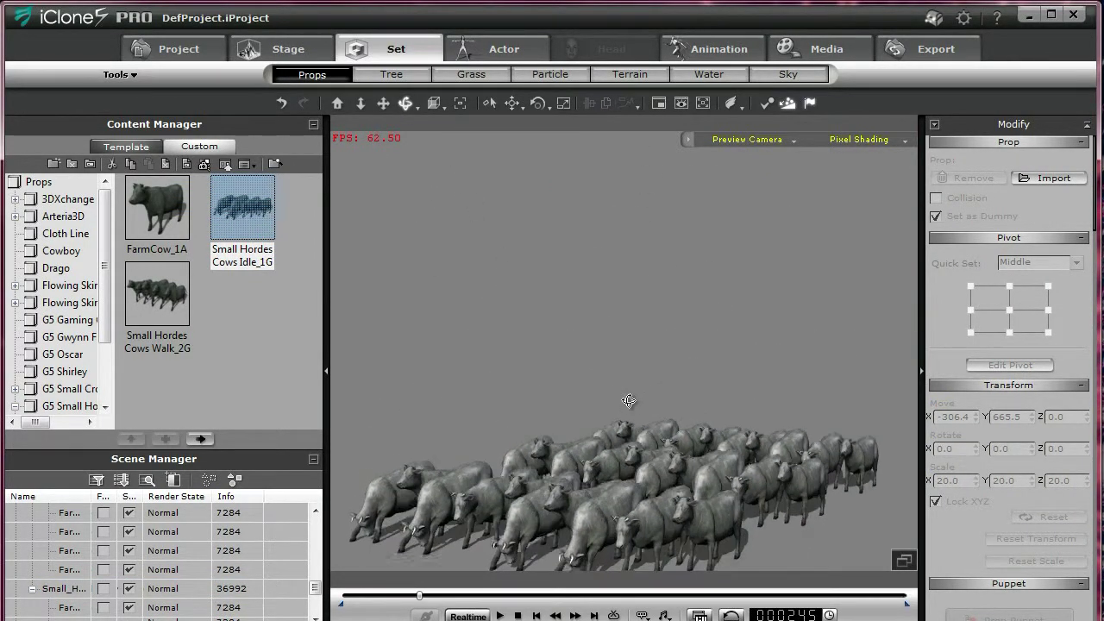
{"action": "right_click_drag", "start_coordinate": [615, 455], "coordinate": [654, 339]}
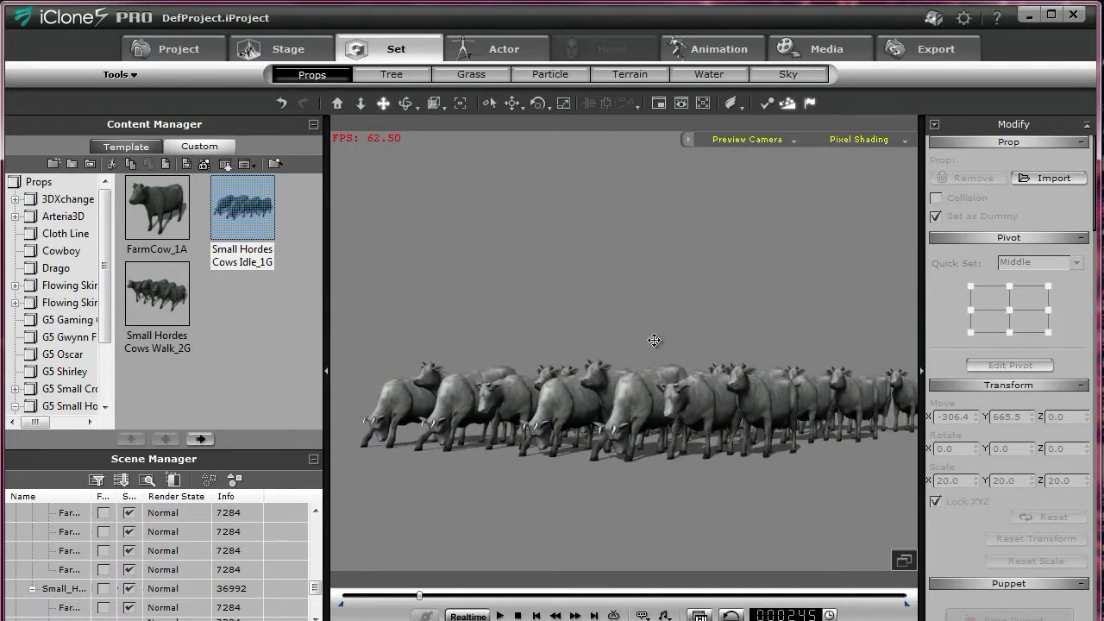
{"action": "scroll", "coordinate": [672, 430], "scroll_direction": "up", "scroll_amount": 3}
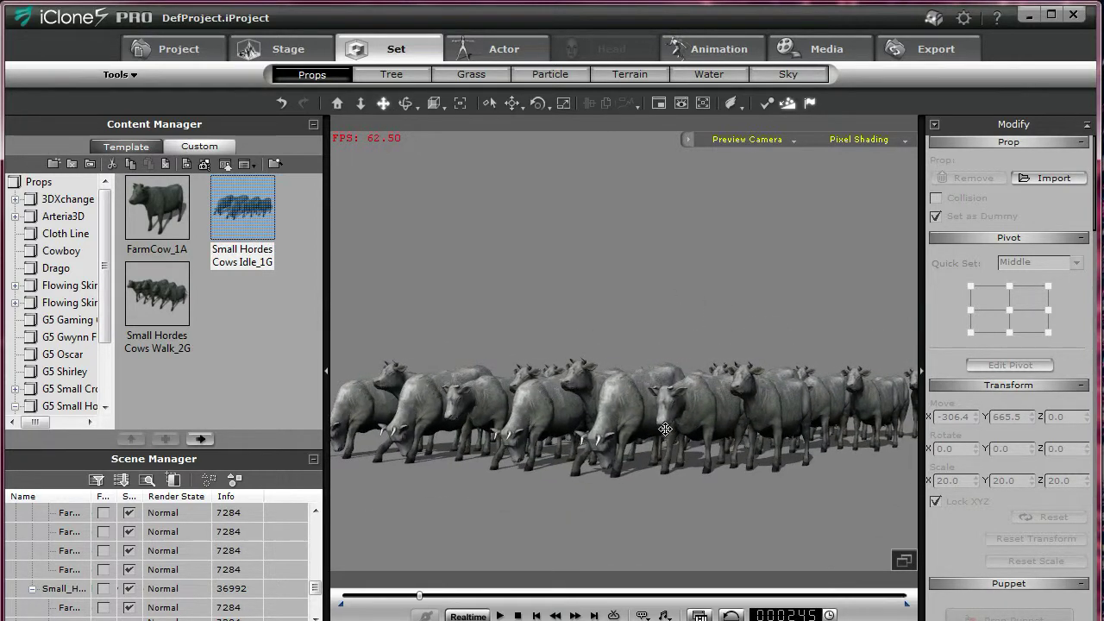
{"action": "right_click_drag", "start_coordinate": [558, 328], "coordinate": [563, 377]}
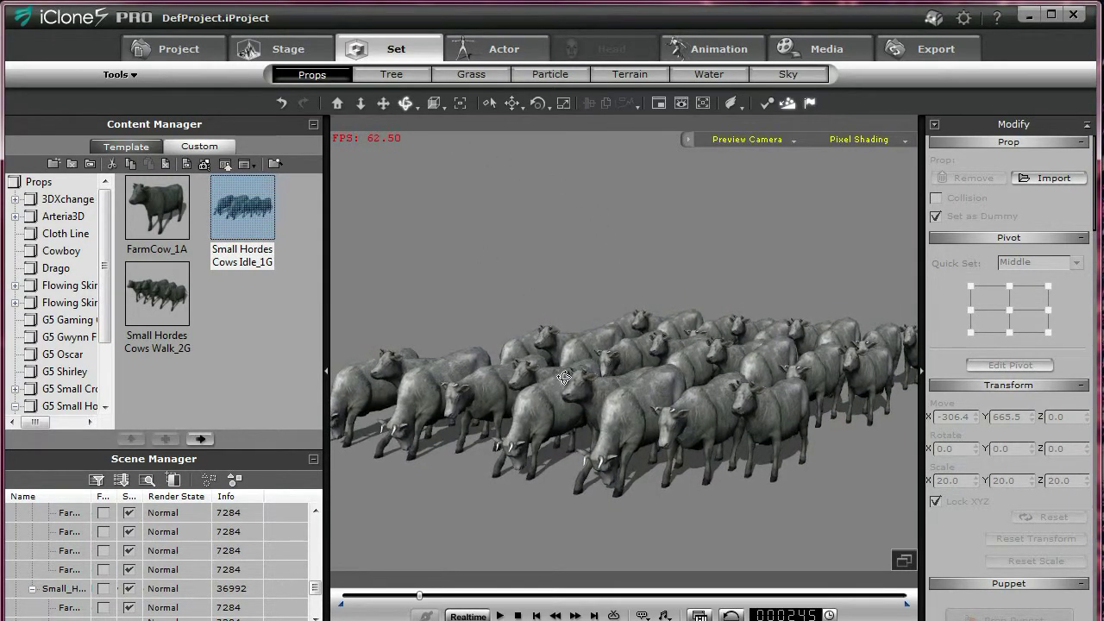
{"action": "left_click", "coordinate": [499, 615]}
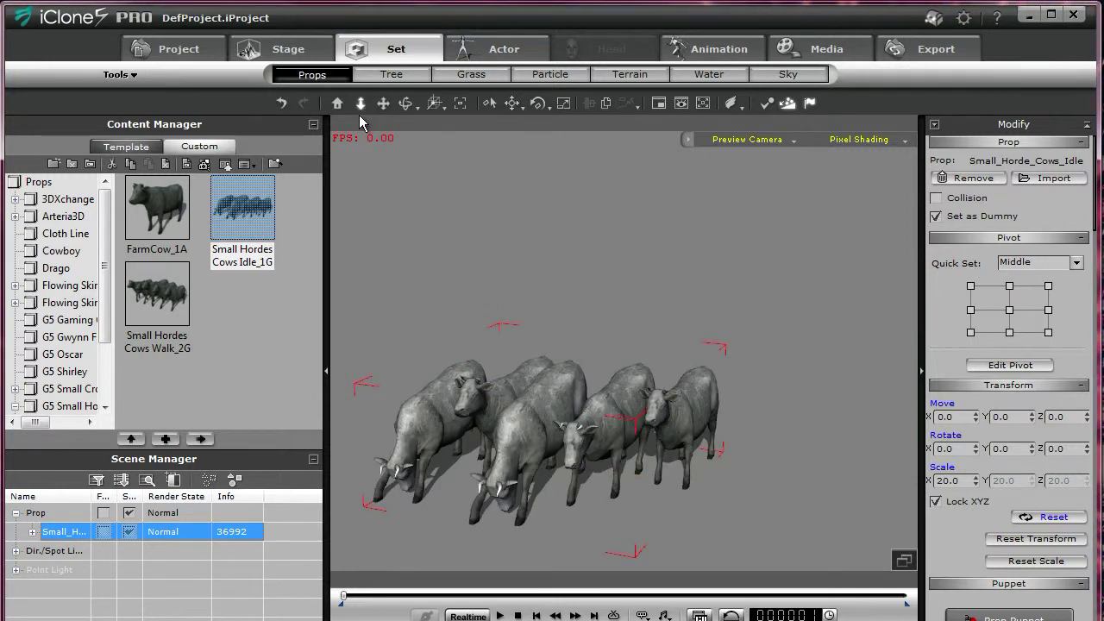
Multi-duplicate the idle cow horde into a ring of 5 copies, with move X 153, Y 244 and rotate Z 58
{"action": "scroll", "coordinate": [566, 477], "scroll_direction": "down", "scroll_amount": 3}
{"action": "scroll", "coordinate": [566, 477], "scroll_direction": "down", "scroll_amount": 1}
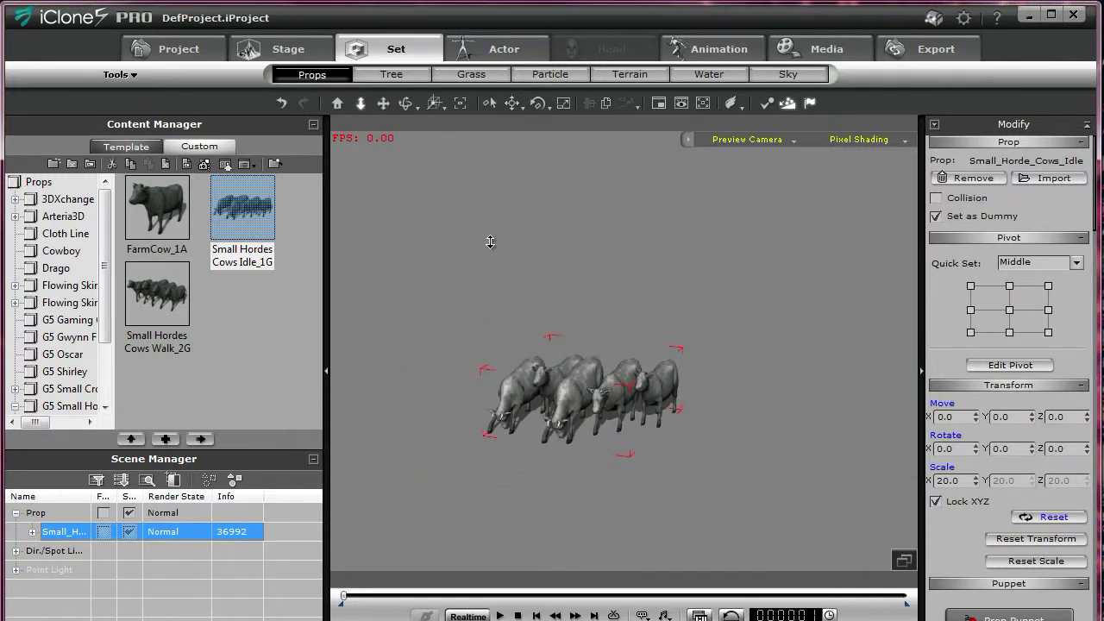
{"action": "left_click", "coordinate": [443, 109]}
{"action": "left_click", "coordinate": [412, 163]}
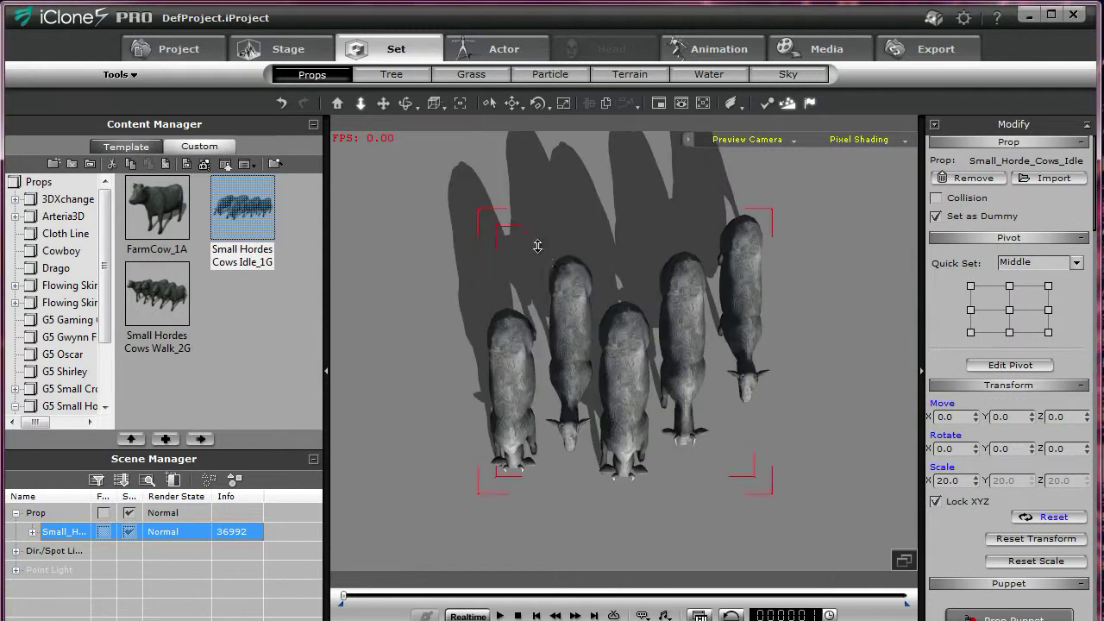
{"action": "left_click_drag", "start_coordinate": [442, 170], "coordinate": [625, 502]}
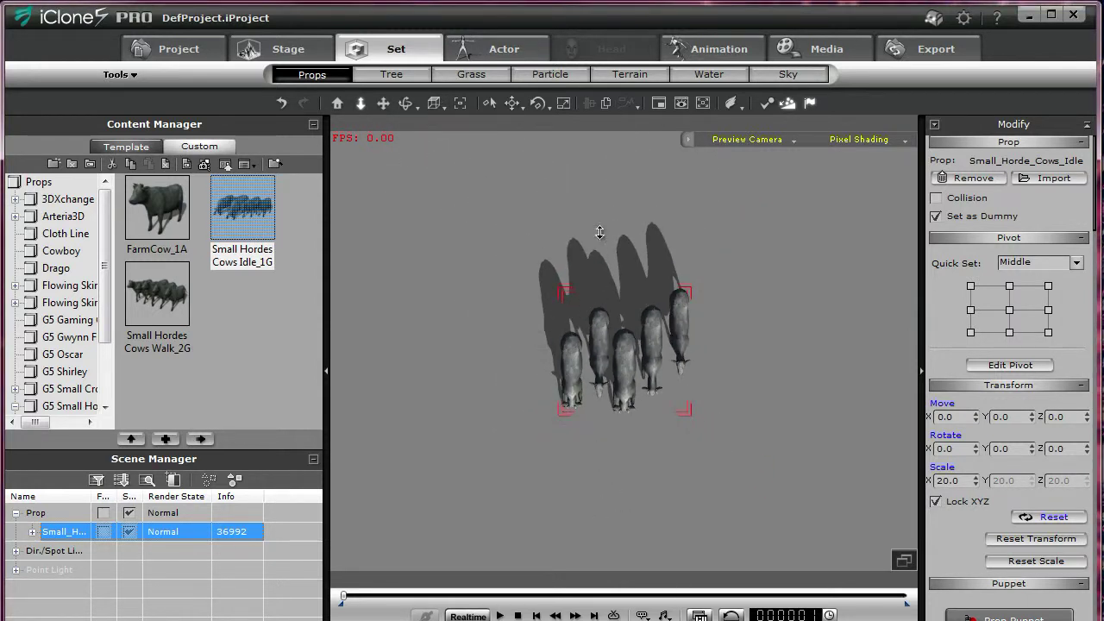
{"action": "left_click", "coordinate": [607, 103]}
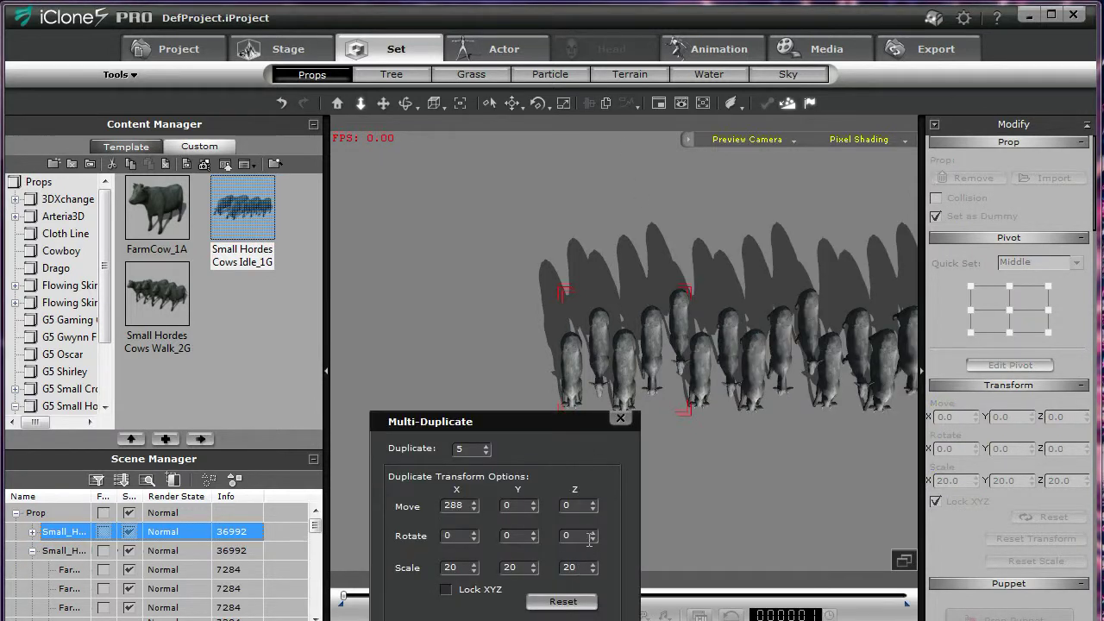
{"action": "left_click_drag", "start_coordinate": [591, 533], "coordinate": [591, 539]}
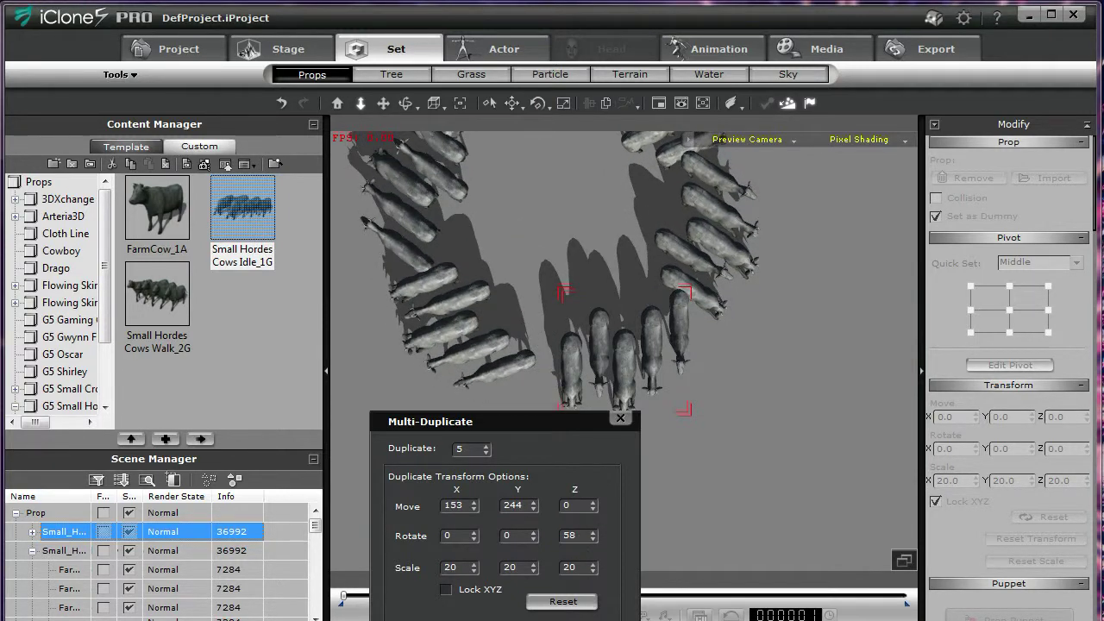
{"action": "key", "text": "Return"}
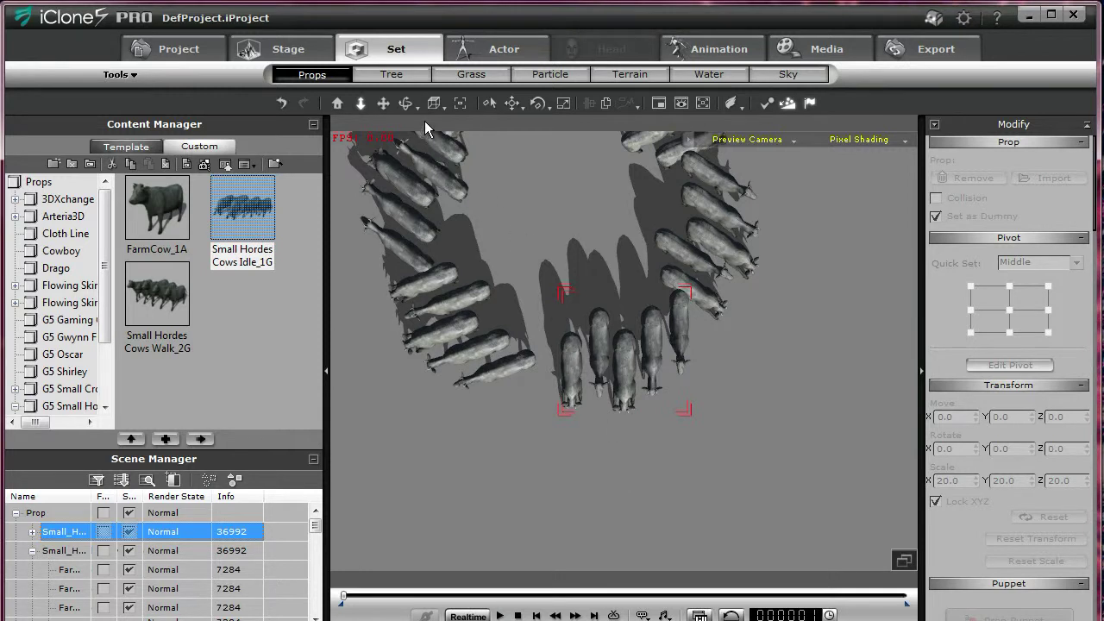
Inspect the ring of cows up close from a perspective view and play back its animation
{"action": "left_click", "coordinate": [445, 106]}
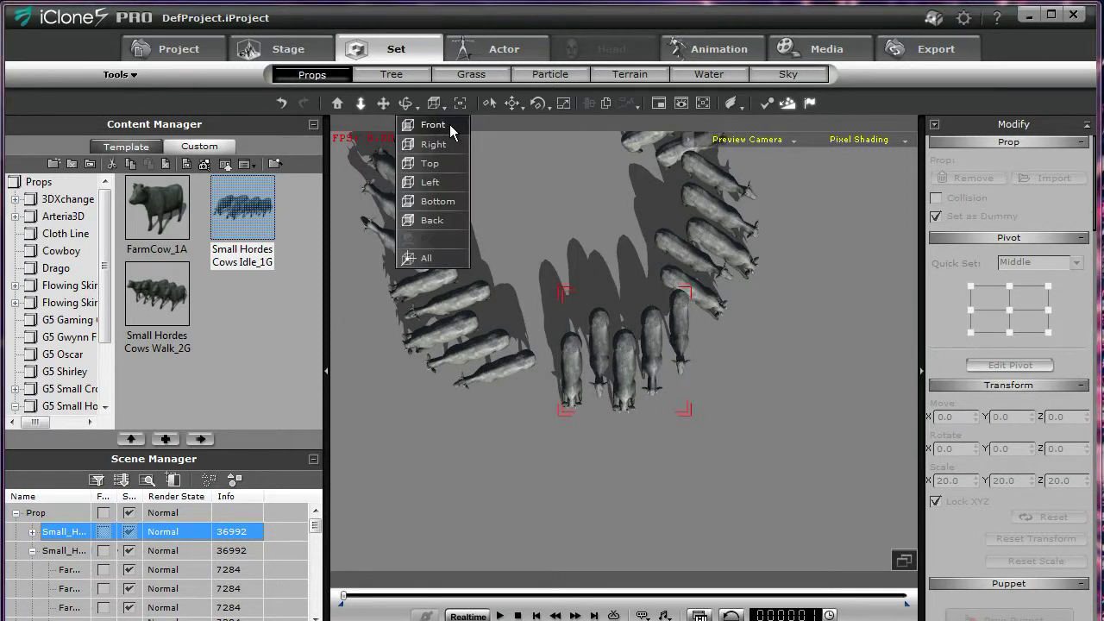
{"action": "left_click", "coordinate": [429, 257]}
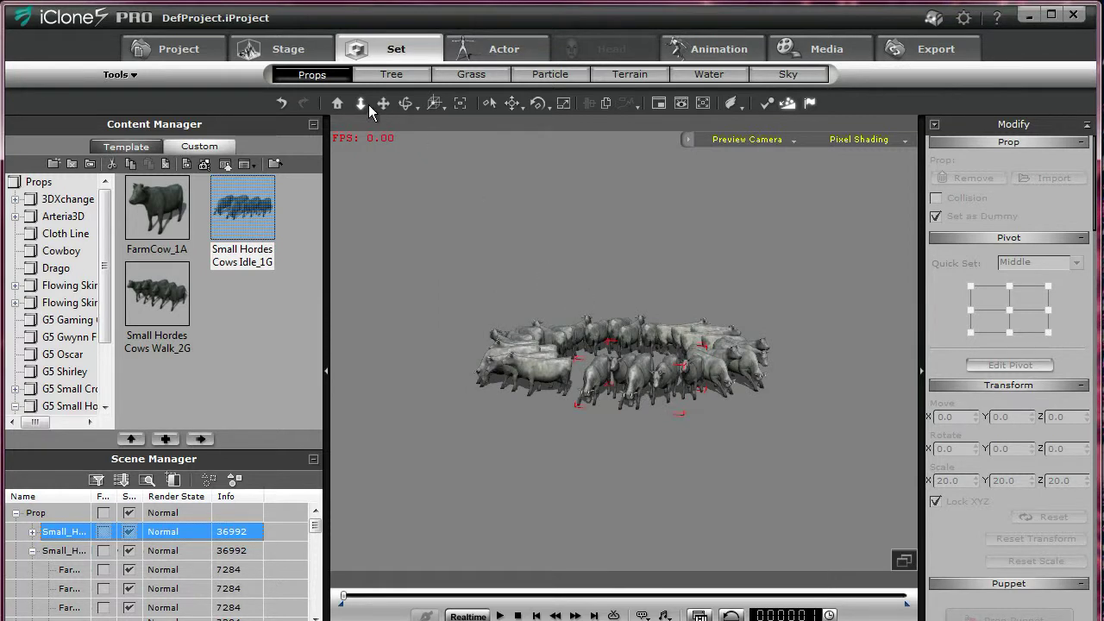
{"action": "left_click_drag", "start_coordinate": [757, 384], "coordinate": [690, 23]}
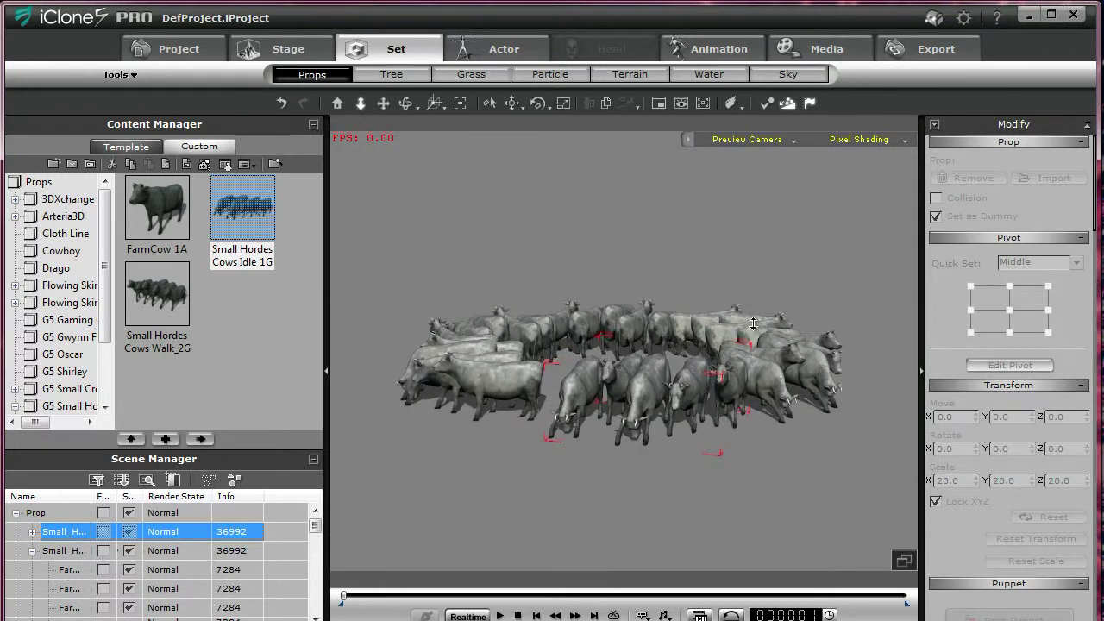
{"action": "left_click_drag", "start_coordinate": [753, 324], "coordinate": [751, 224]}
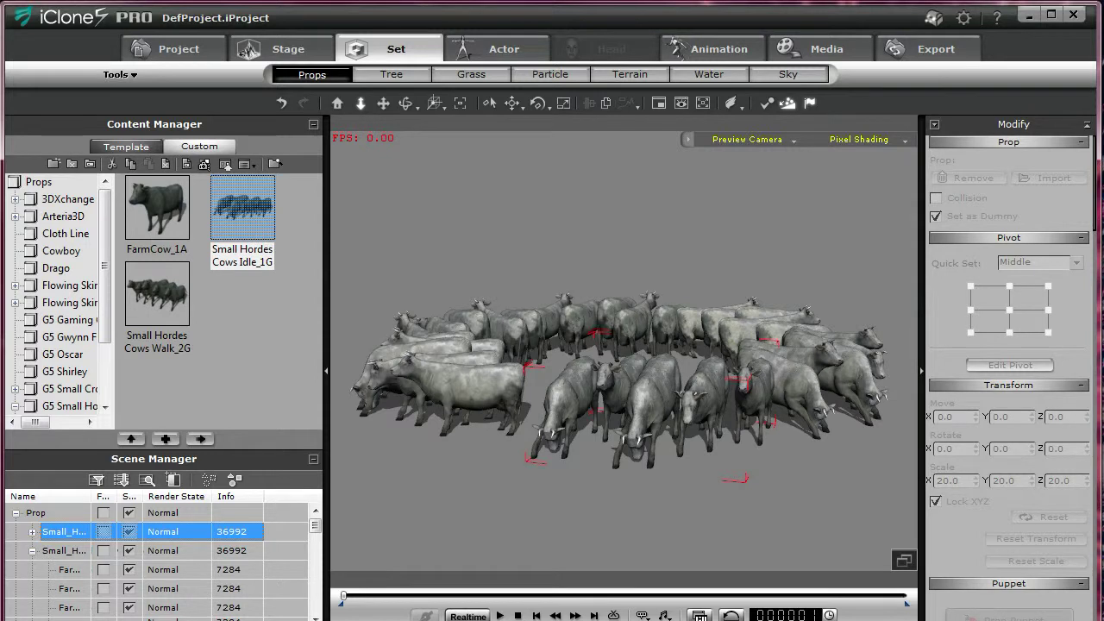
{"action": "left_click", "coordinate": [500, 616]}
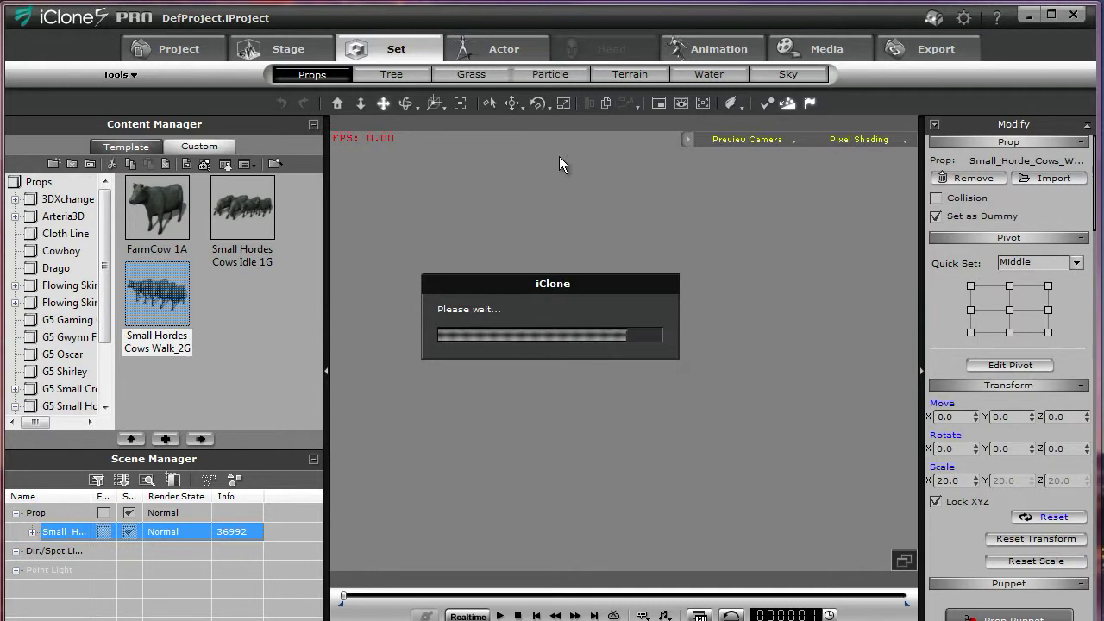
Multi-duplicate the walking cow horde 6 times with a Y move of 300, and collapse the content and scene managers
{"action": "left_click", "coordinate": [605, 103]}
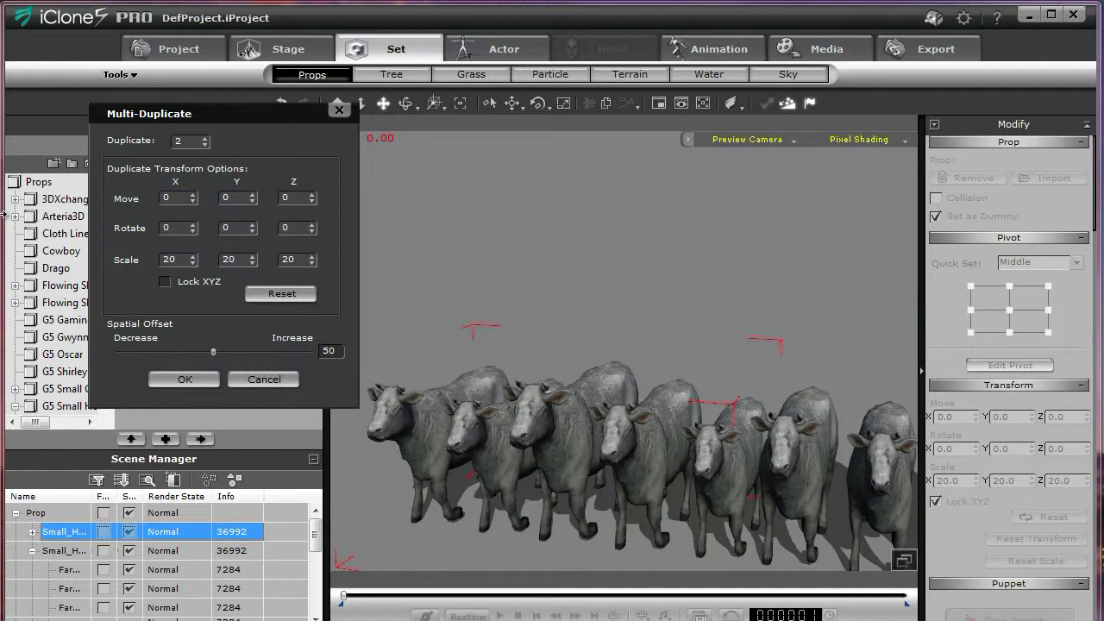
{"action": "key", "text": "Tab"}
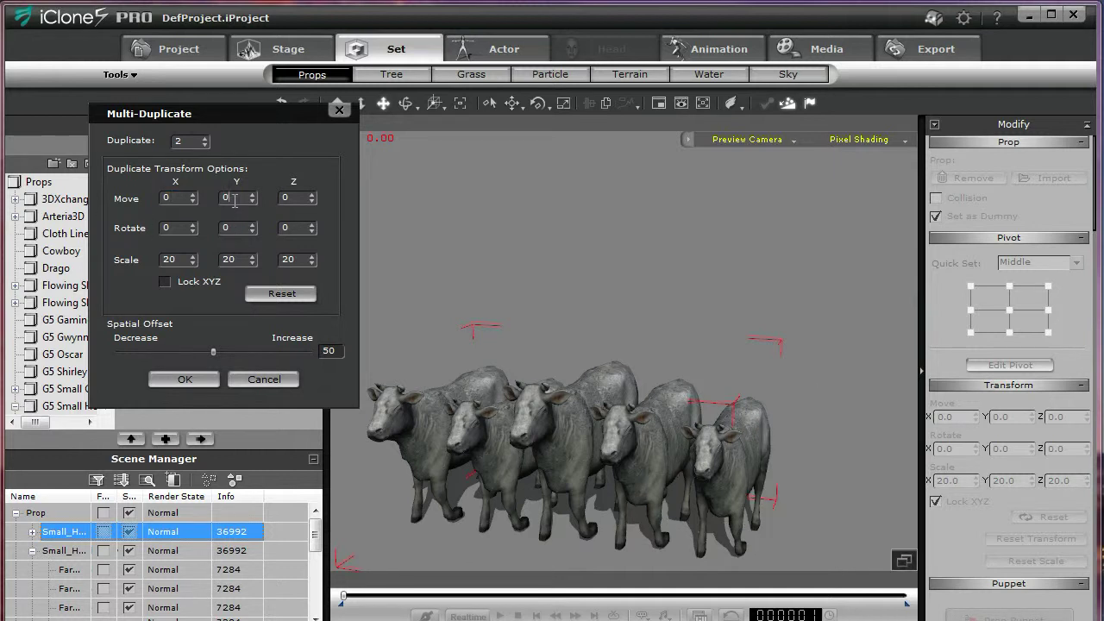
{"action": "type", "text": "300"}
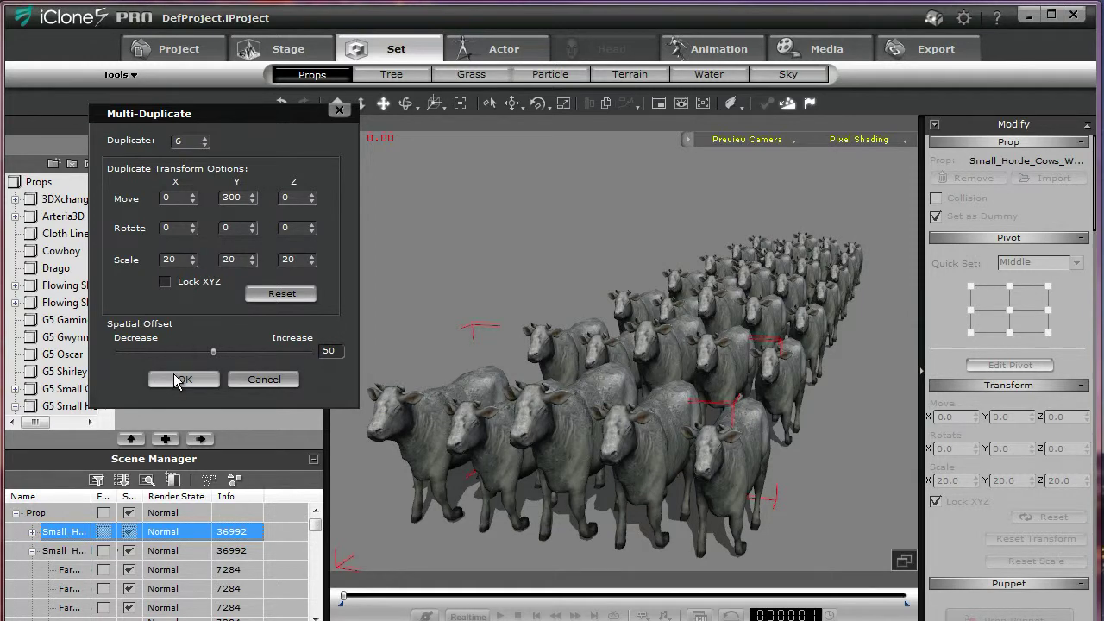
{"action": "left_click", "coordinate": [180, 378]}
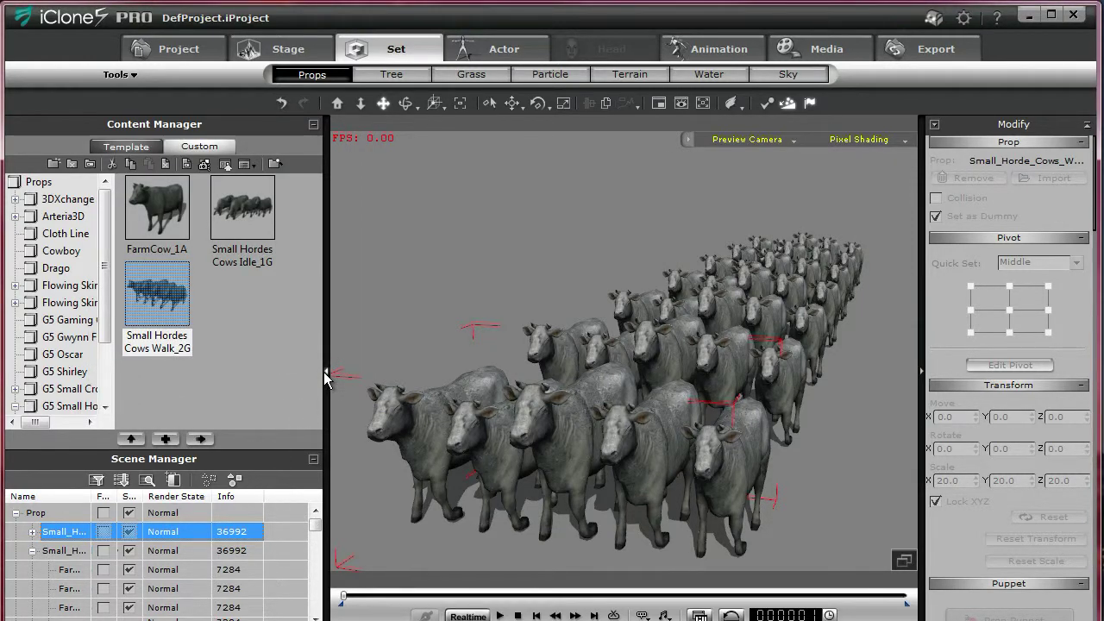
{"action": "left_click", "coordinate": [325, 372]}
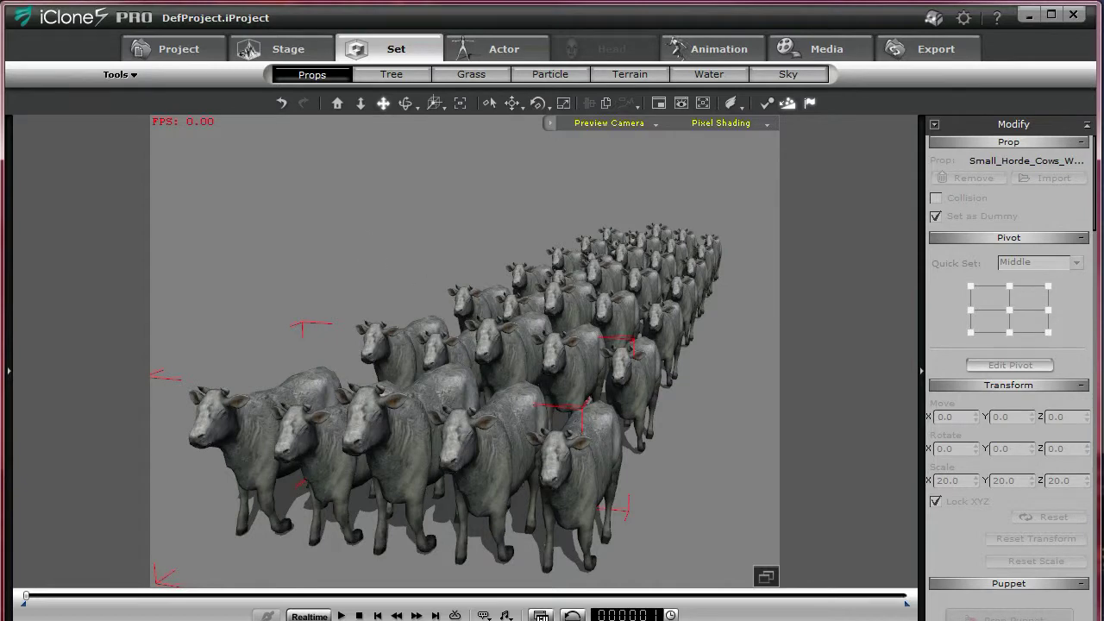